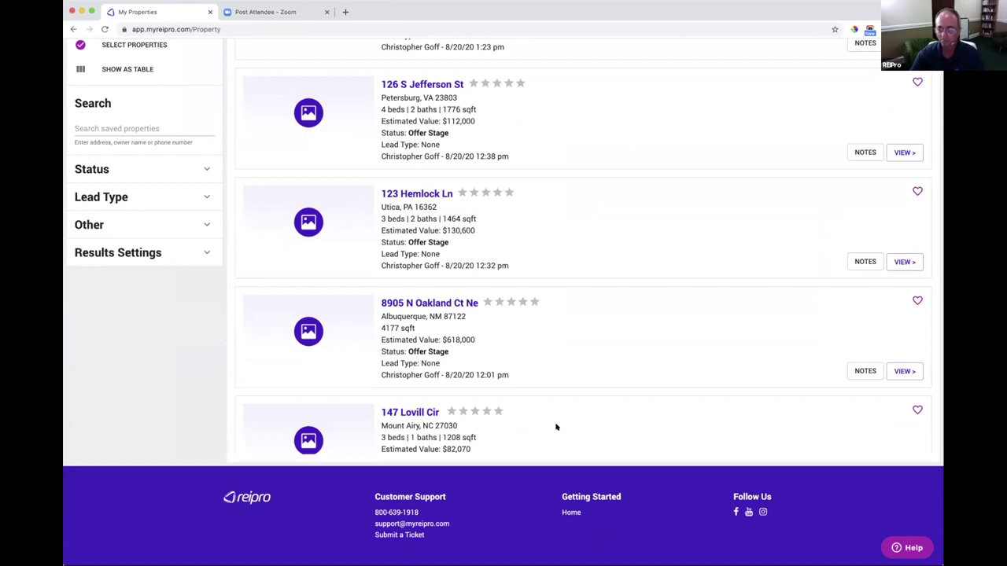
Open the Portland, OR property from the saved properties list and bring up its comparable sales.
scroll(555, 425, "up", 5)
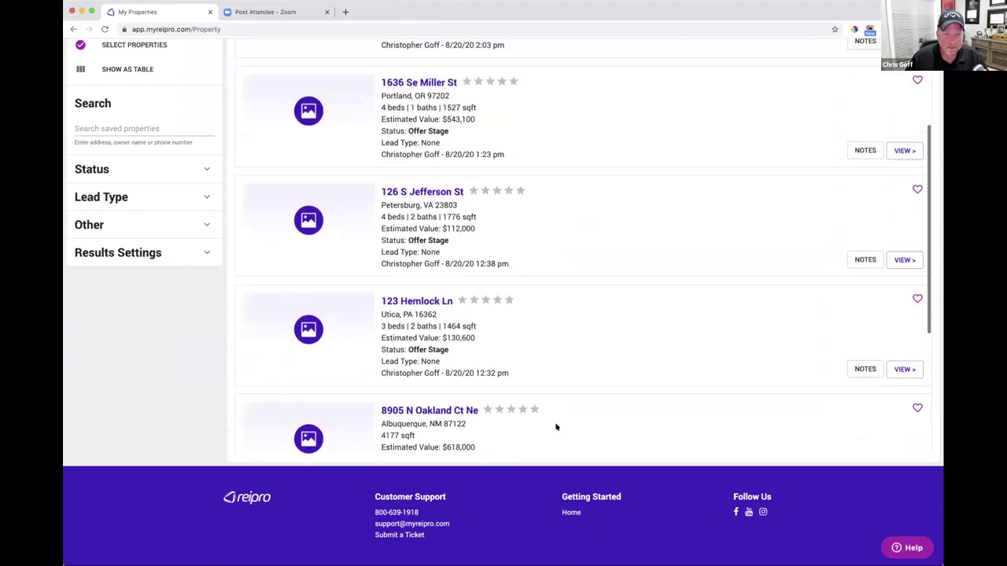
left_click(427, 136)
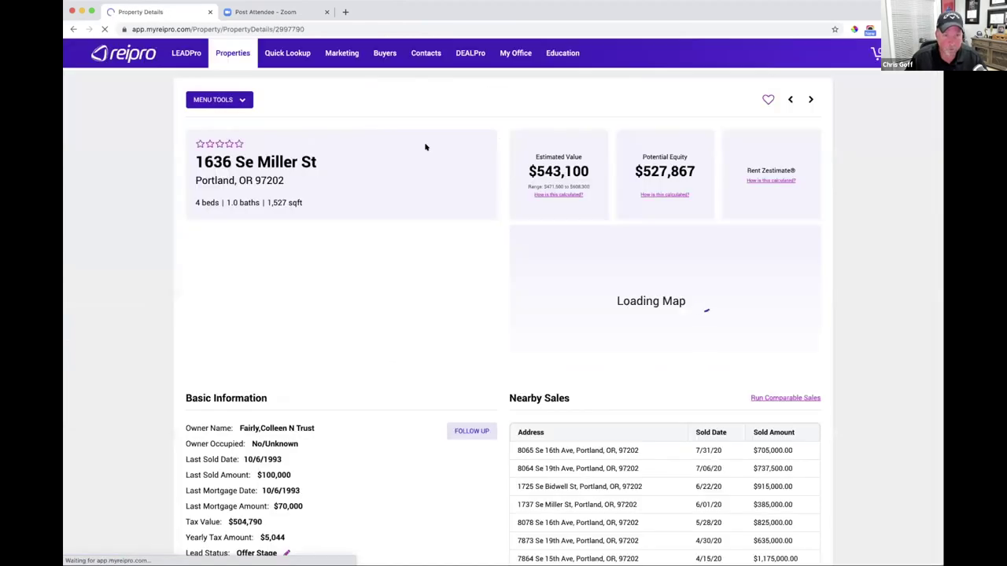
left_click(236, 99)
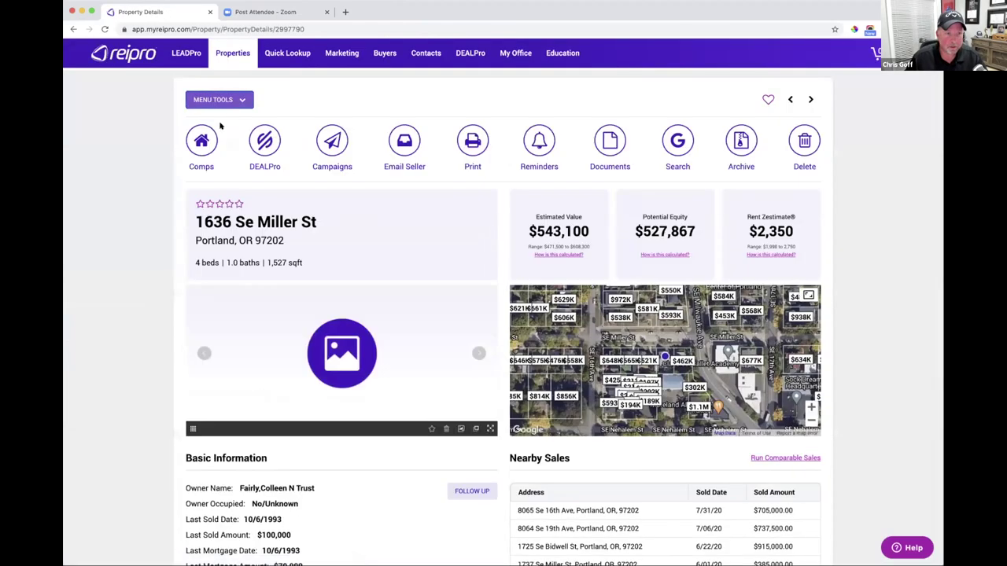
left_click(202, 140)
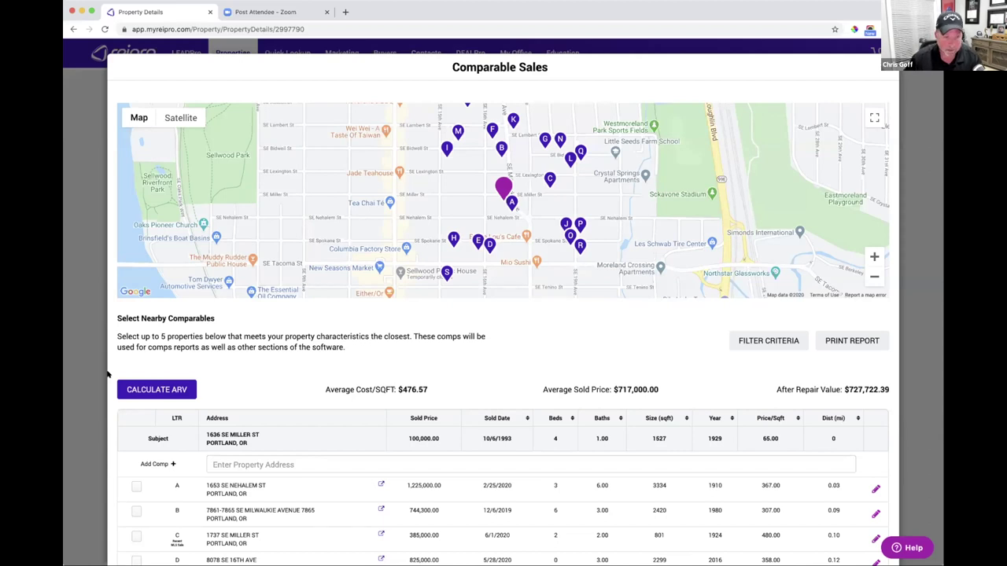
Examine the sold prices of the nearby comparables A through H for the Portland property.
scroll(108, 375, "down", 3)
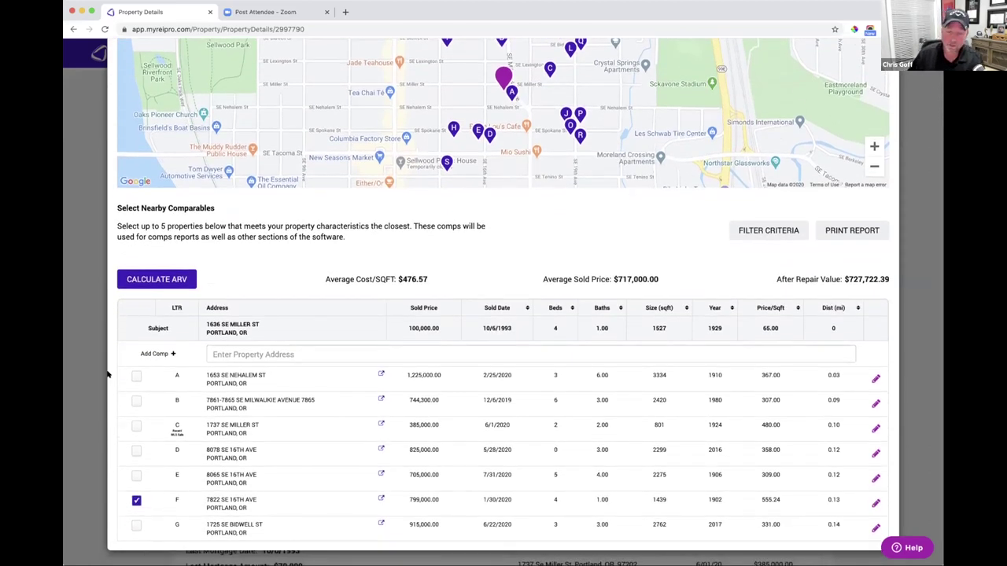
double_click(463, 377)
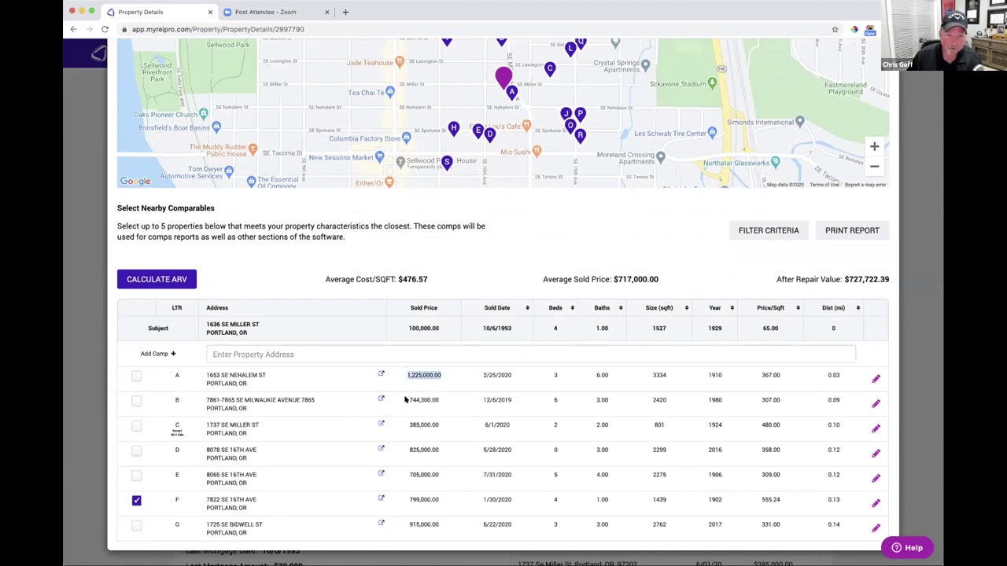
left_click_drag(421, 399, 456, 449)
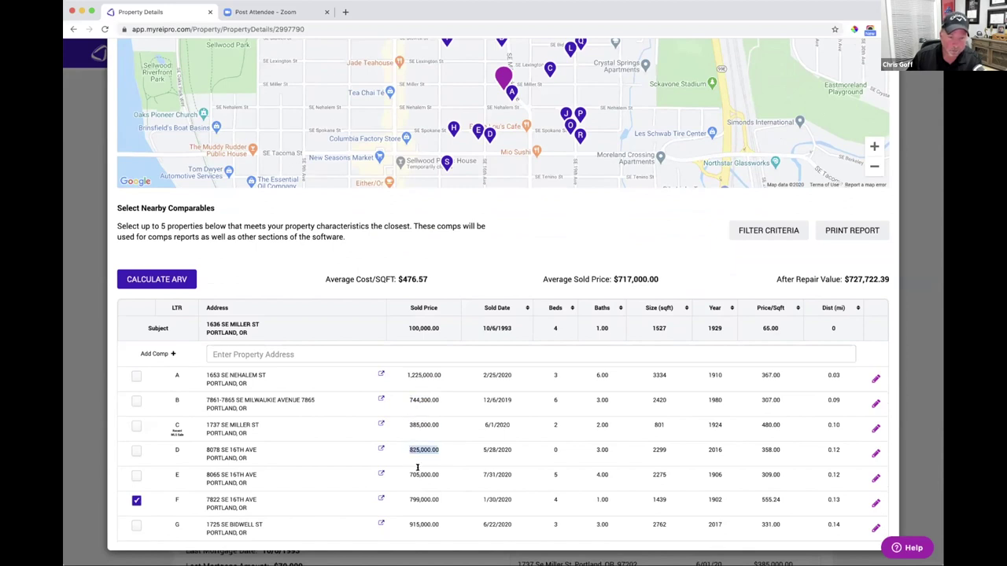
left_click_drag(407, 474, 456, 475)
left_click_drag(403, 499, 446, 499)
scroll(446, 499, "down", 2)
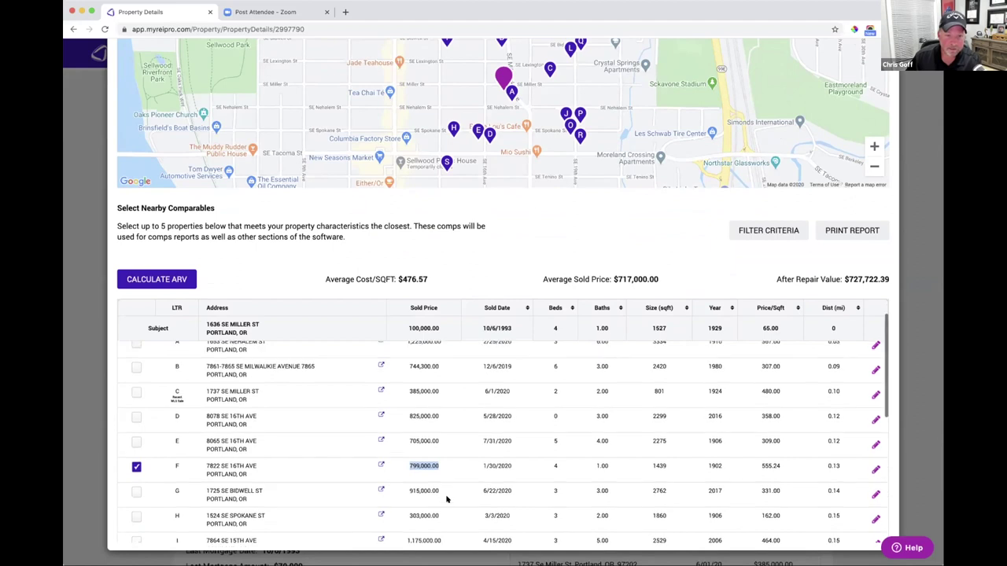
scroll(447, 500, "up", 2)
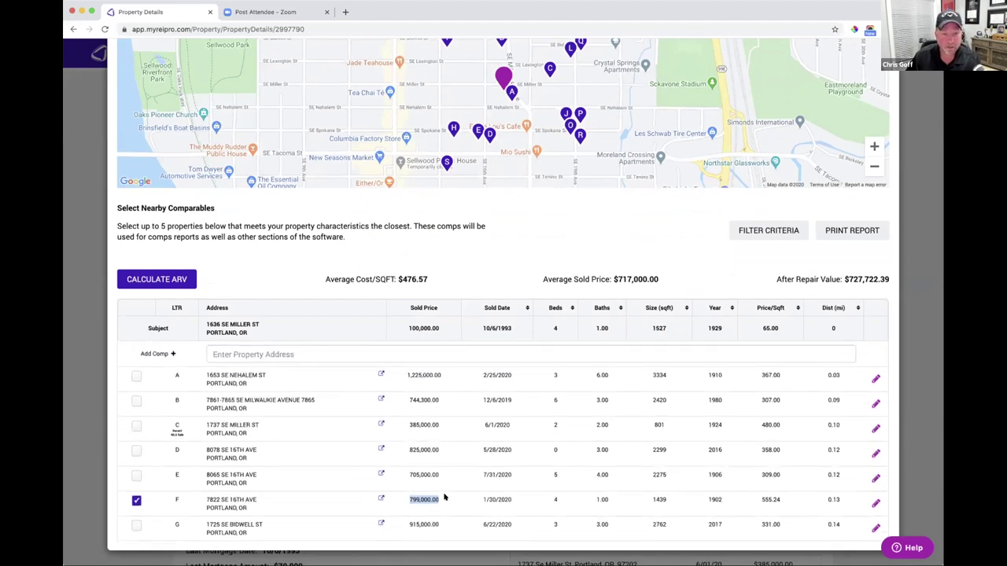
left_click(409, 425)
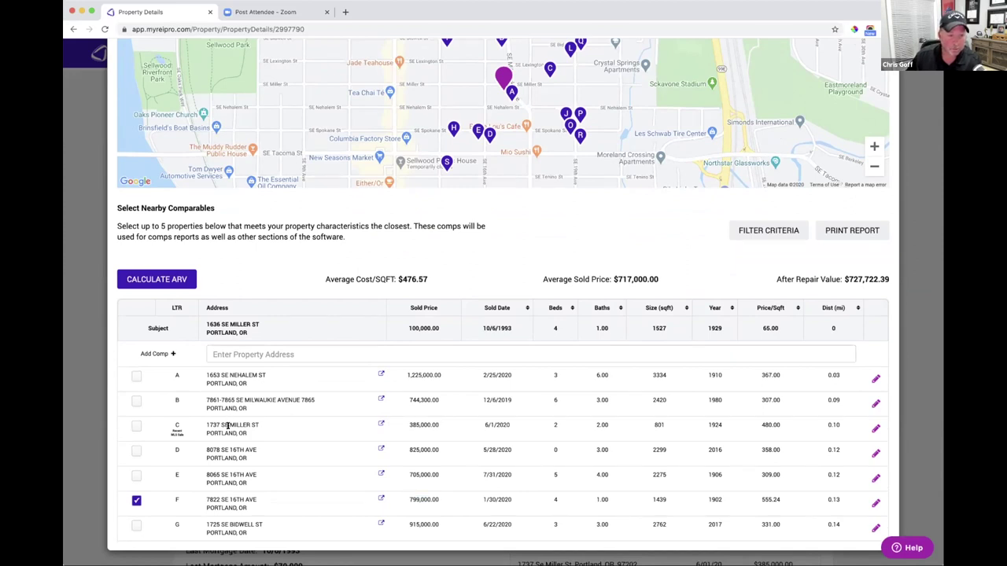
Look up comparable C on Google, inspect the house in Street View, and return to the comparable sales.
left_click(380, 423)
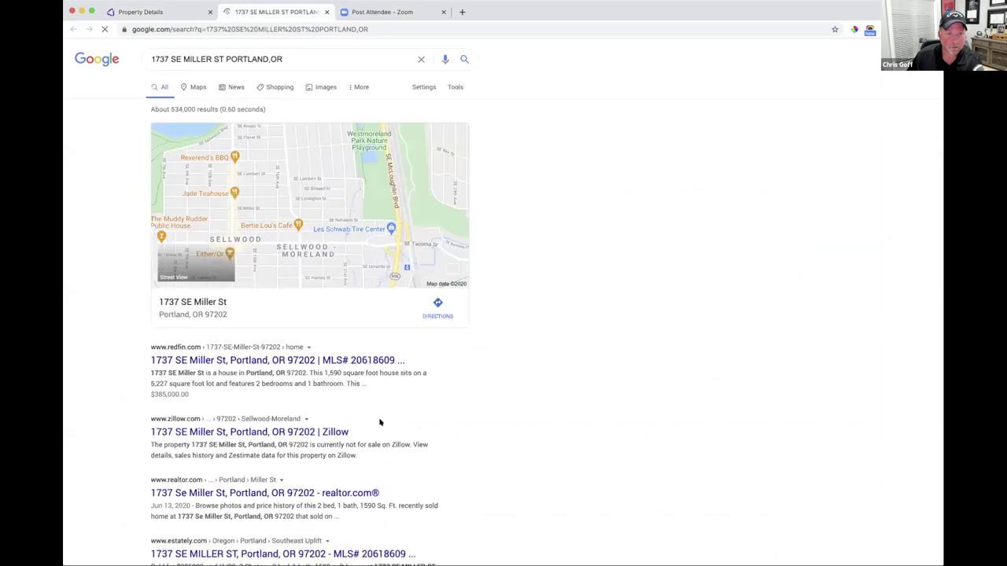
left_click(193, 252)
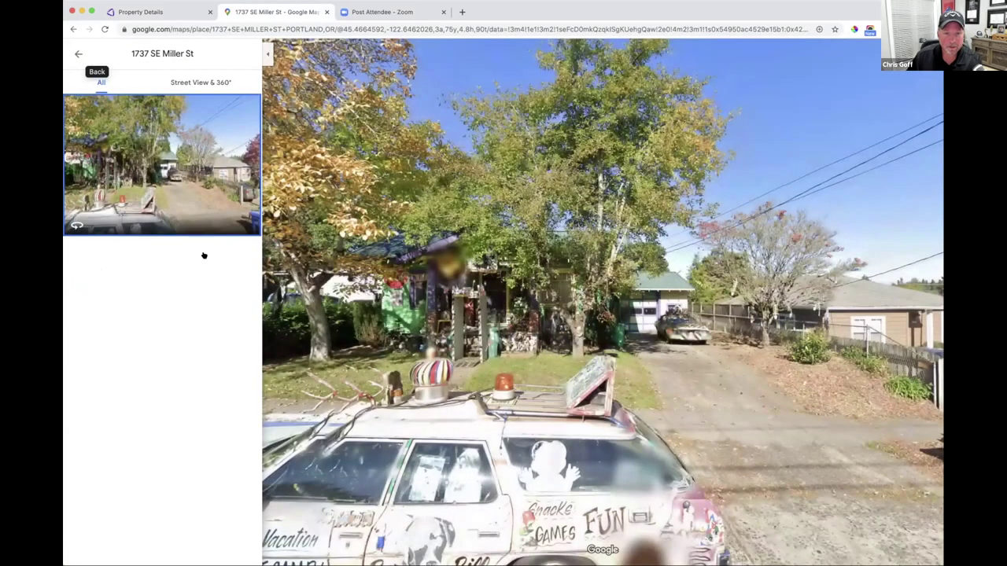
left_click(522, 402)
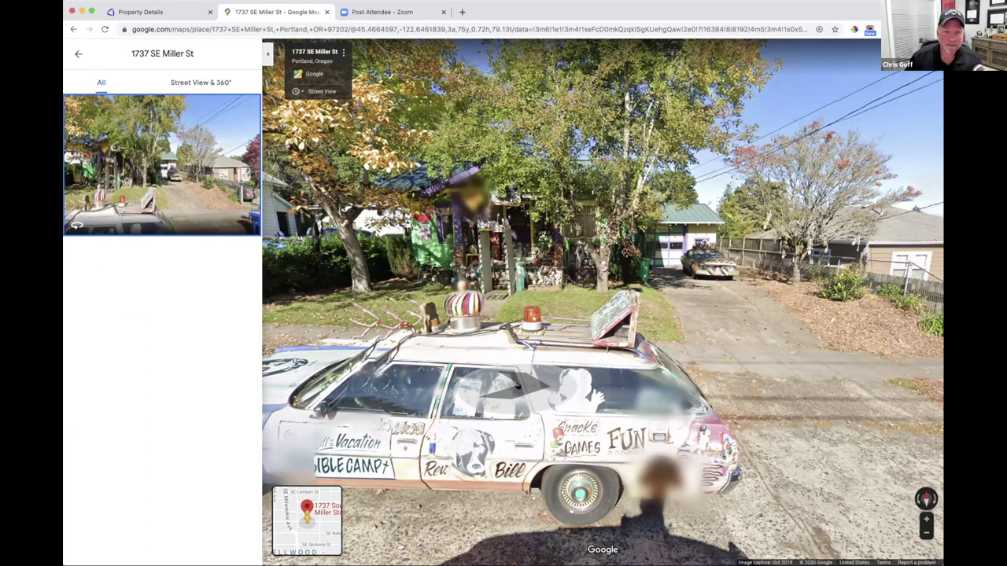
left_click(174, 13)
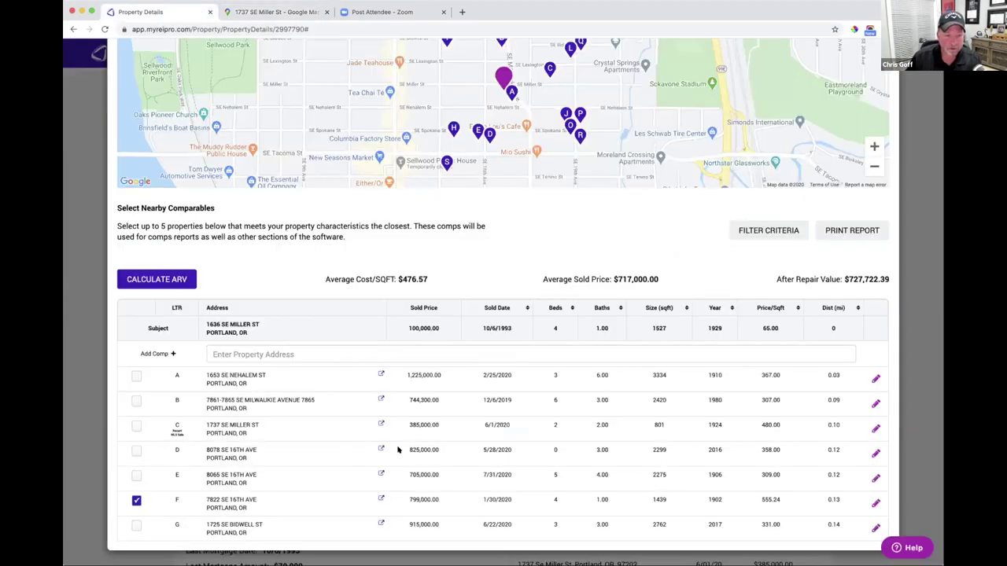
Look up comparable F on Google, view its realtor.com listing, and return to the comparable sales.
scroll(397, 453, "down", 1)
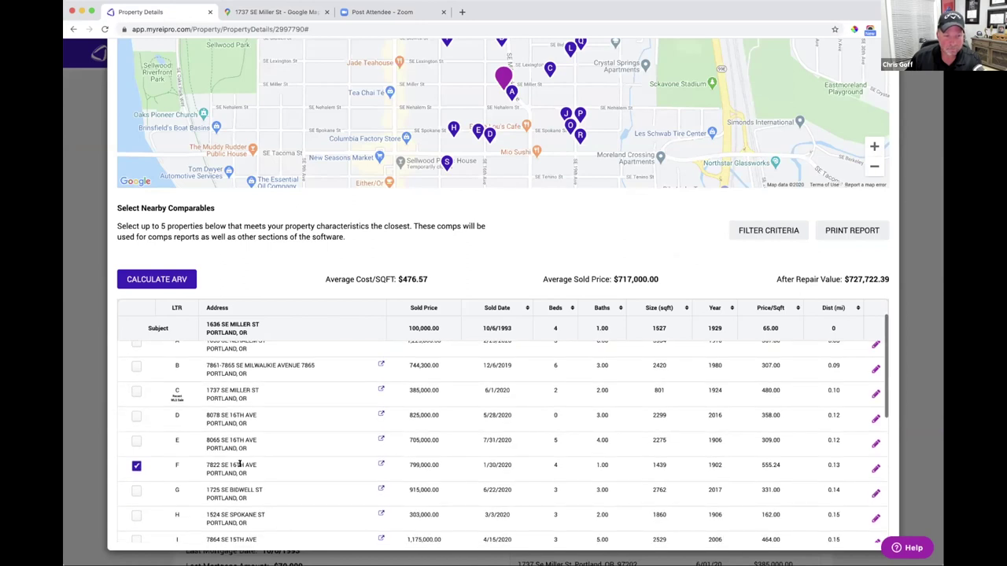
left_click(379, 464)
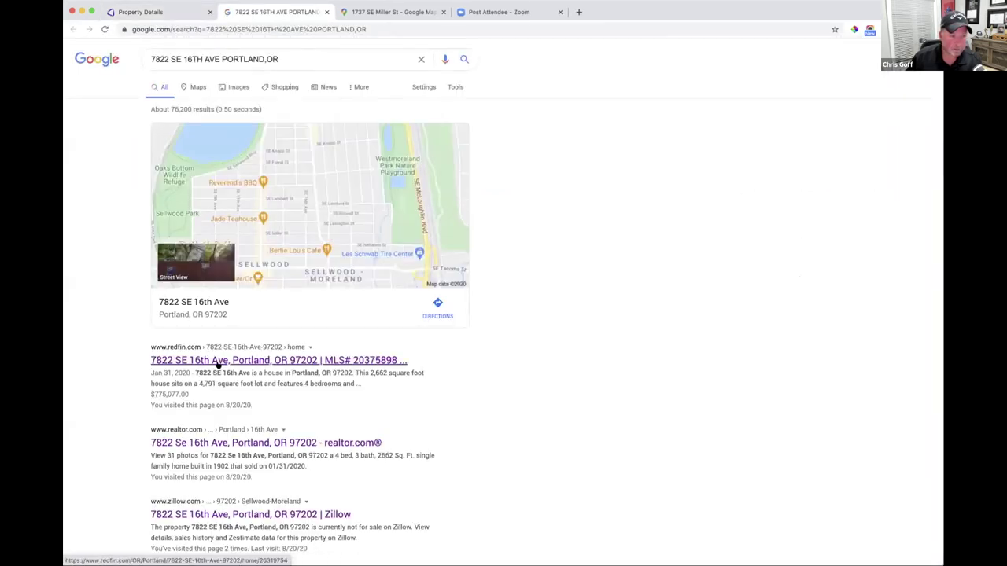
left_click(220, 444)
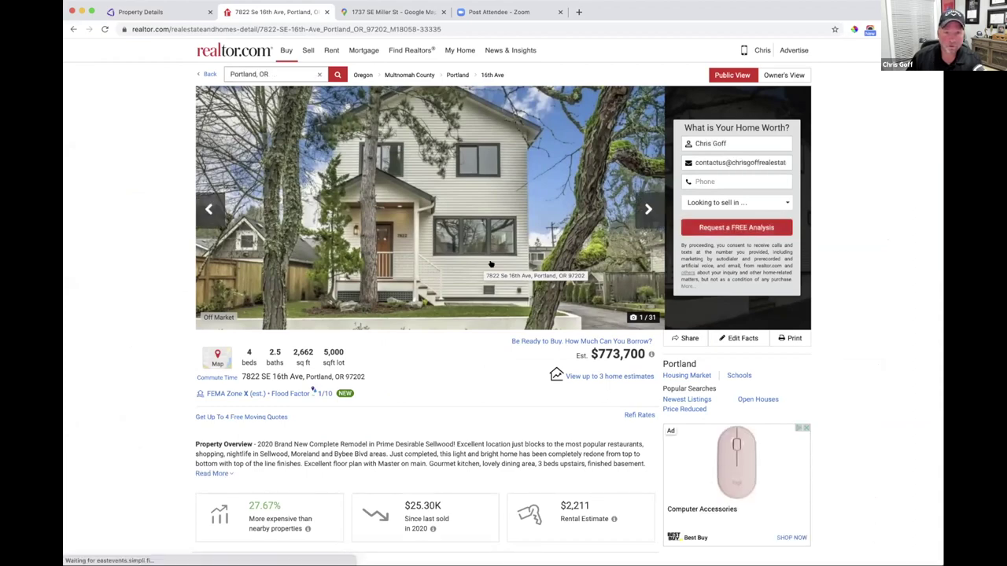
left_click(160, 11)
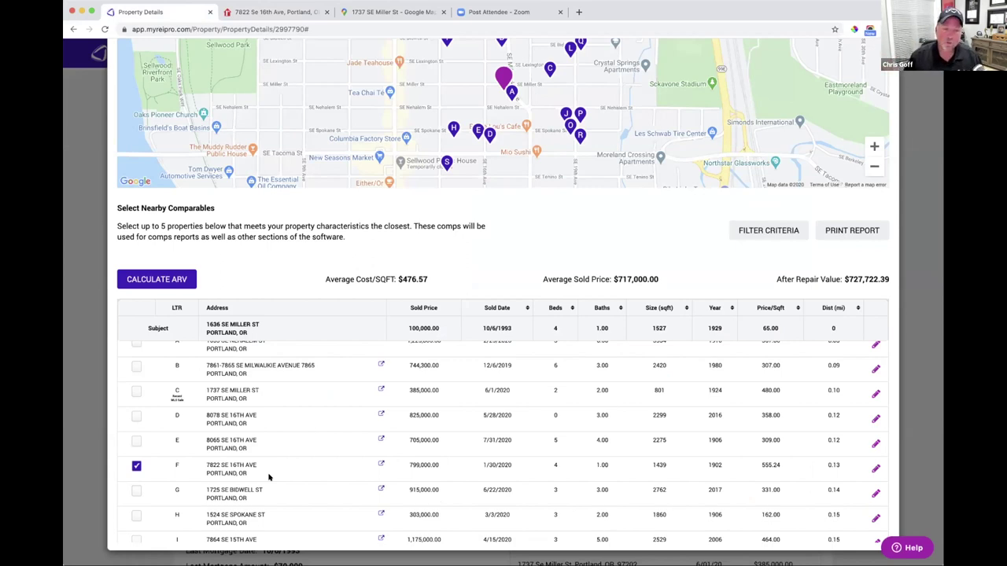
Review the Portland comparables' addresses, sizes and prices per square foot, including comparable A's address and selected comparable L's price per square foot.
scroll(268, 476, "up", 2)
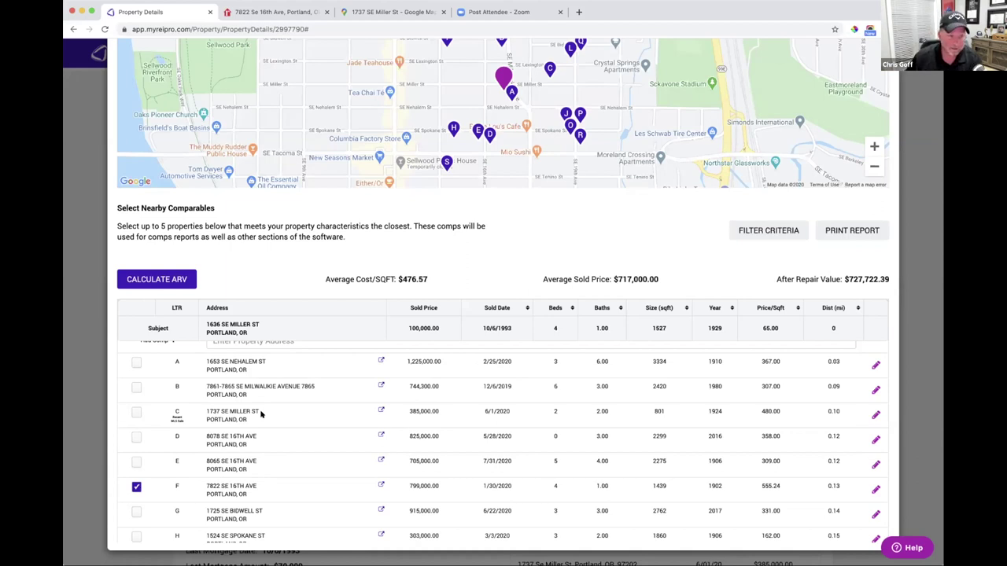
scroll(261, 414, "up", 1)
left_click_drag(203, 372, 257, 386)
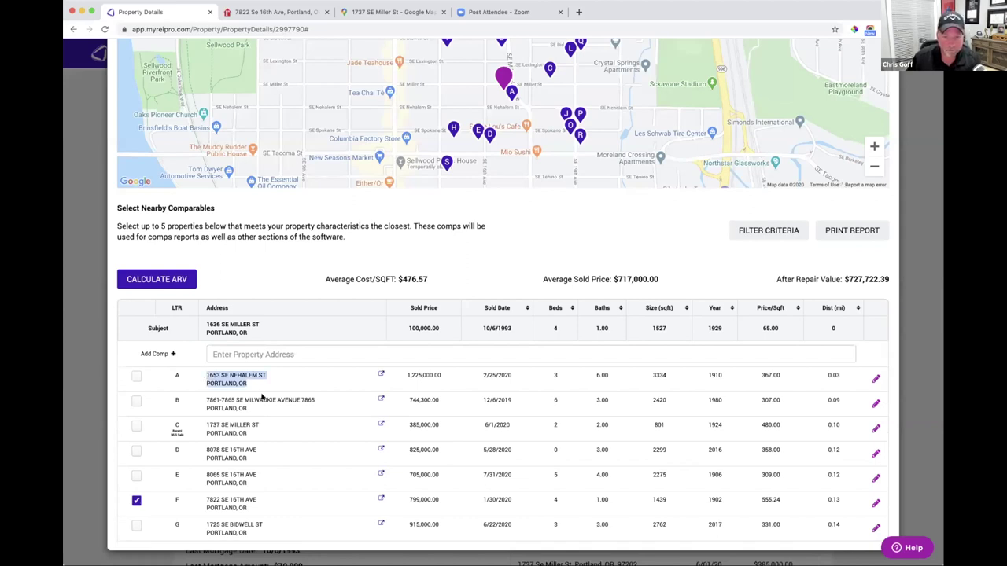
scroll(275, 429, "down", 1)
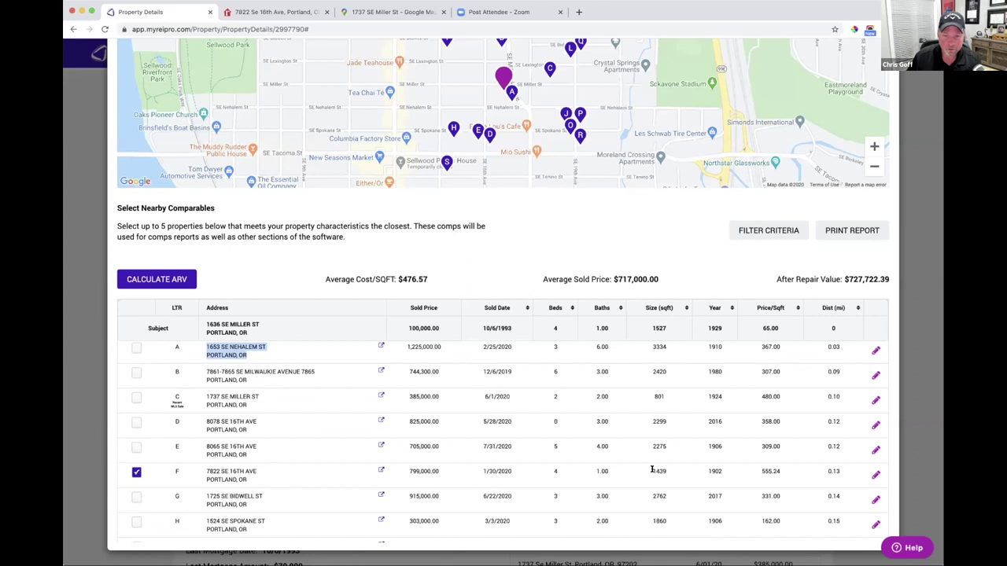
scroll(651, 470, "down", 5)
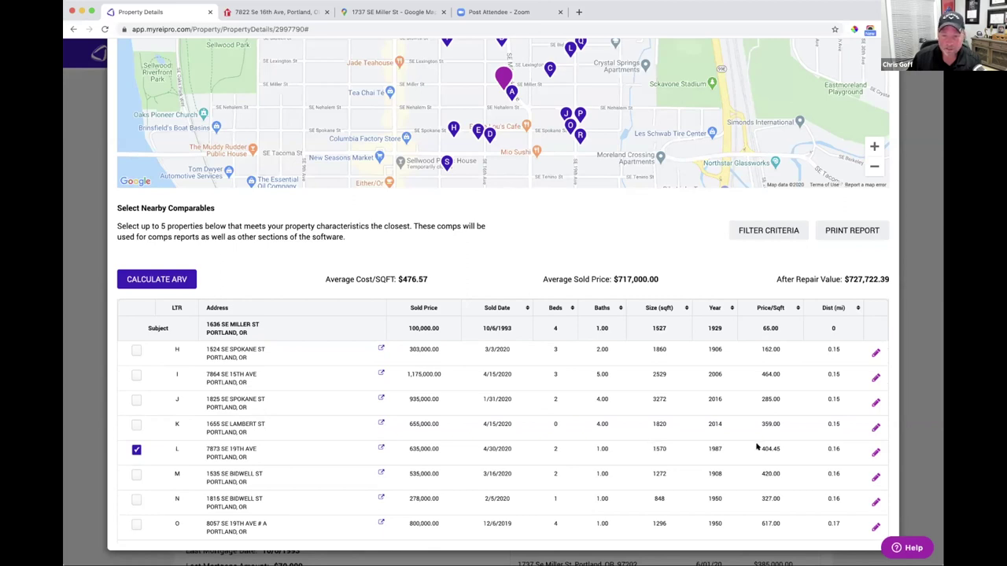
left_click_drag(759, 449, 787, 449)
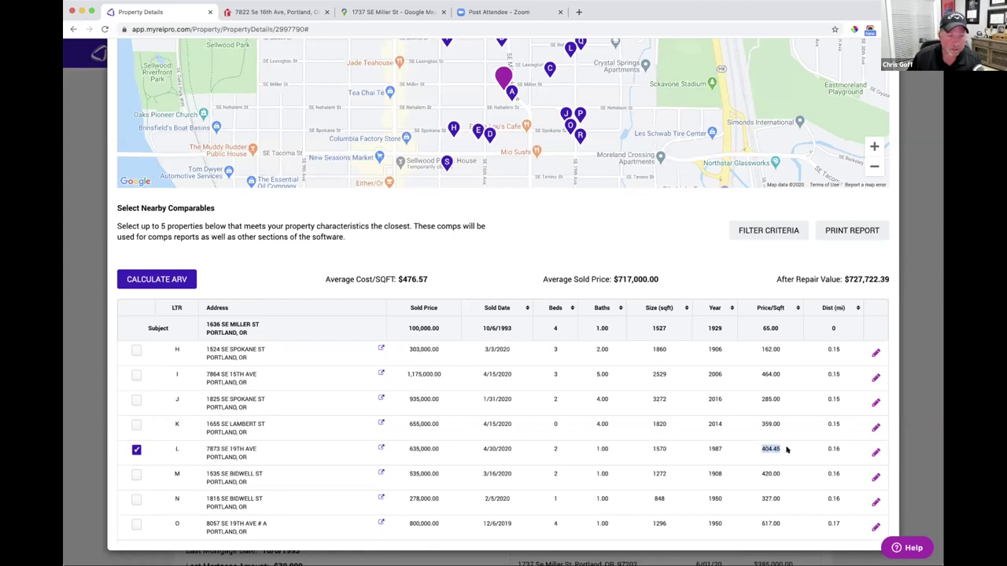
scroll(786, 449, "up", 5)
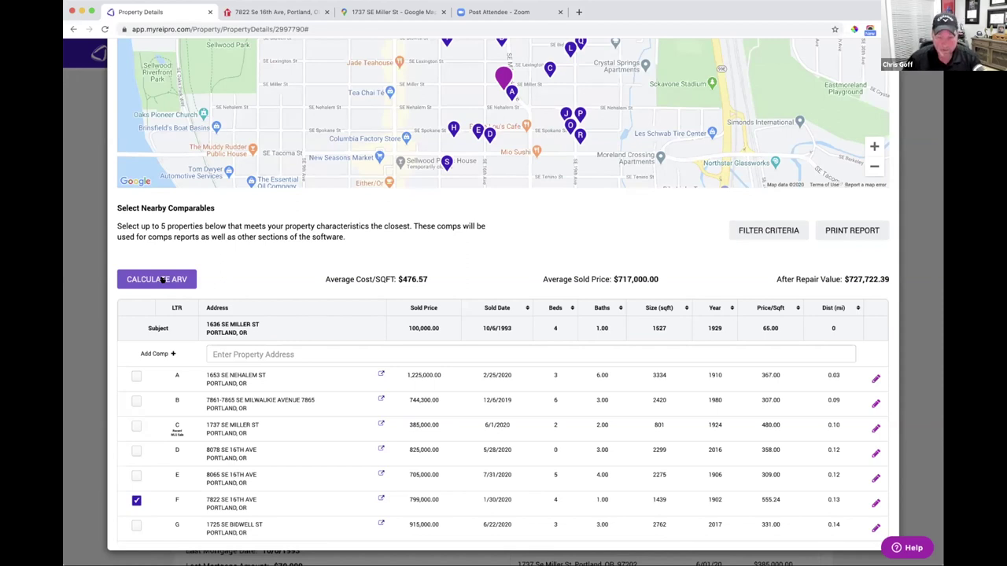
scroll(161, 280, "up", 3)
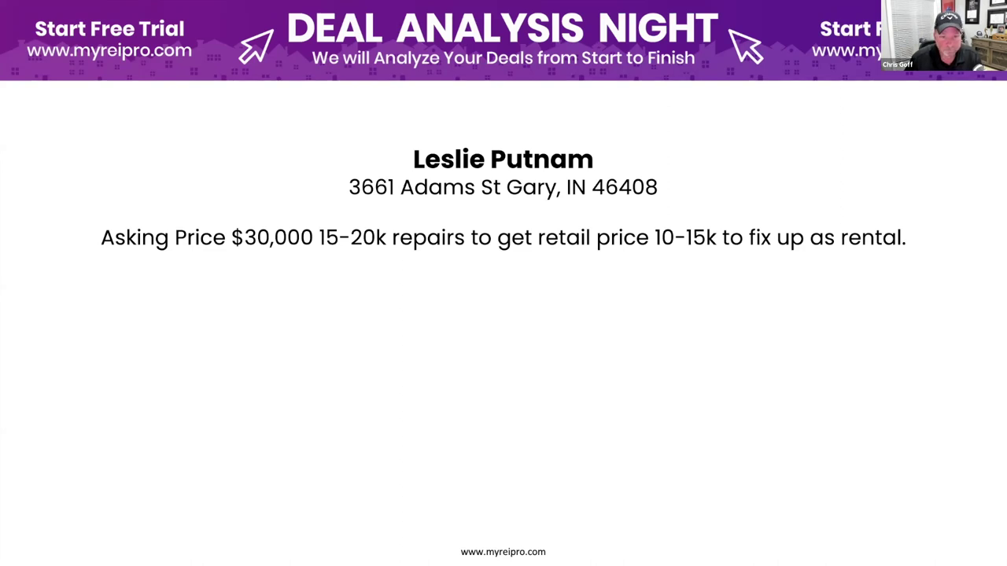
Close the Portland comparables, open the Gary, IN property from the saved properties, and bring up its comparable sales.
key("Right")
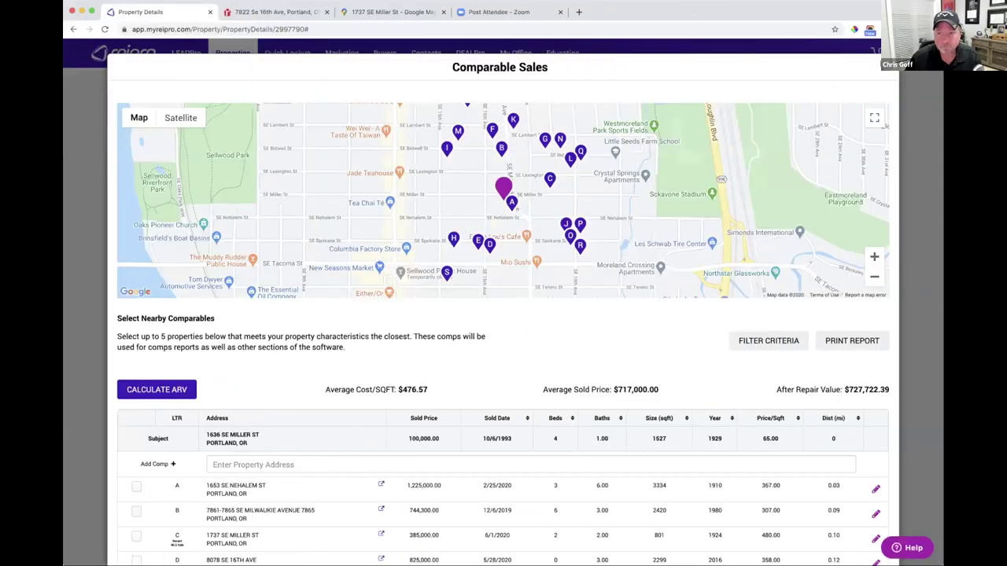
key("Escape")
left_click(233, 53)
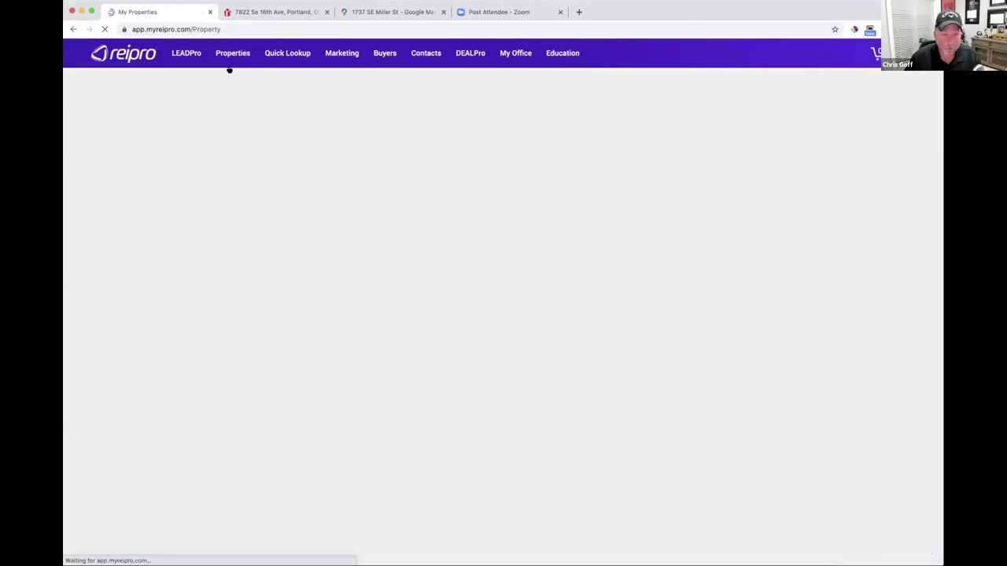
scroll(373, 427, "down", 1)
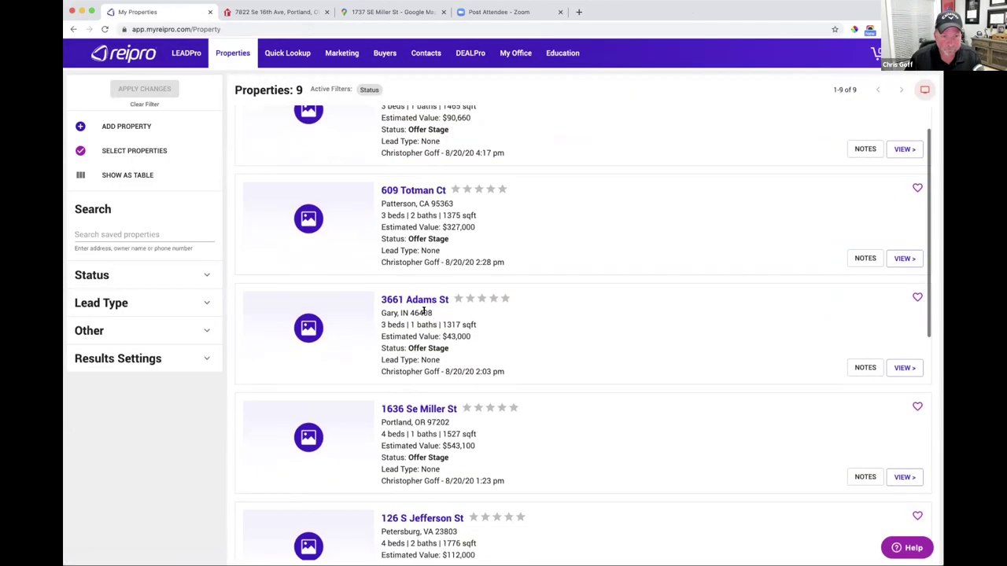
left_click(415, 299)
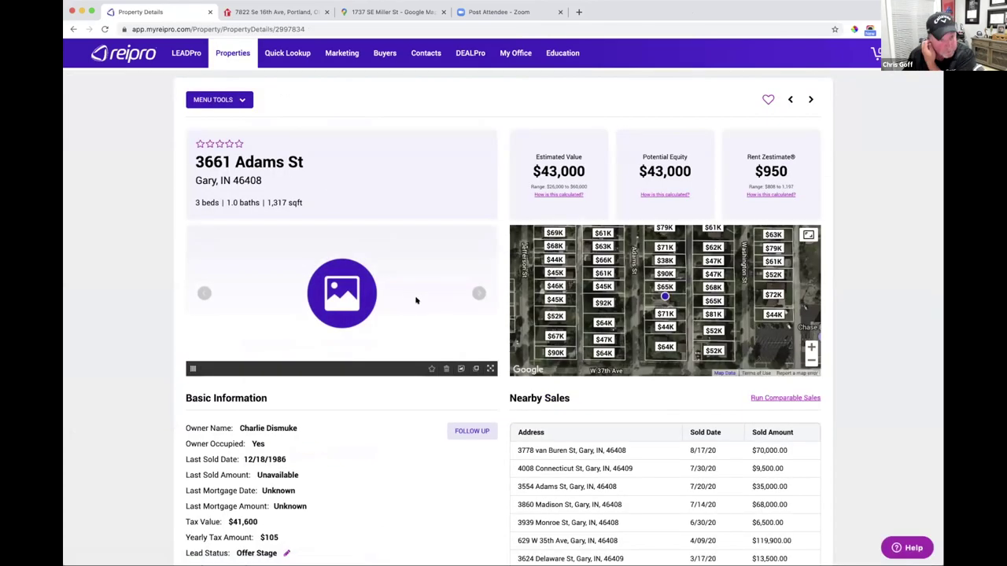
left_click(236, 99)
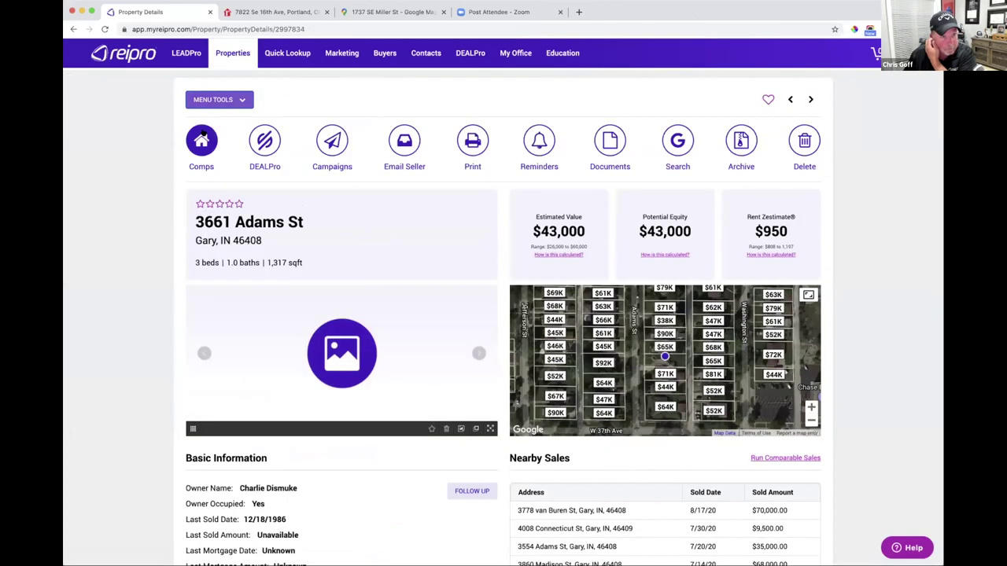
left_click(205, 133)
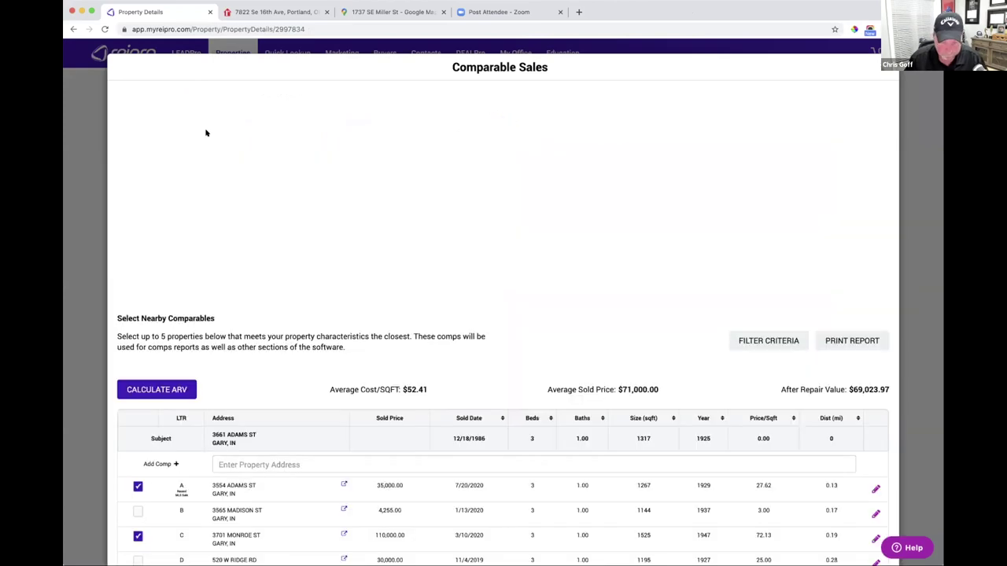
Examine the sold prices of the Gary property's comparables, highlighting the price of comparable C.
scroll(111, 462, "down", 2)
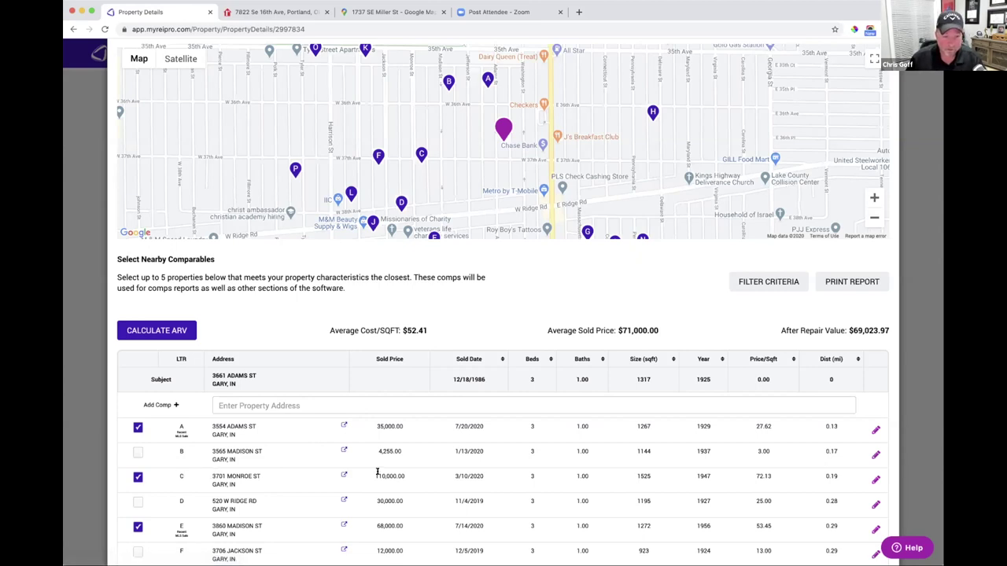
left_click_drag(377, 476, 408, 476)
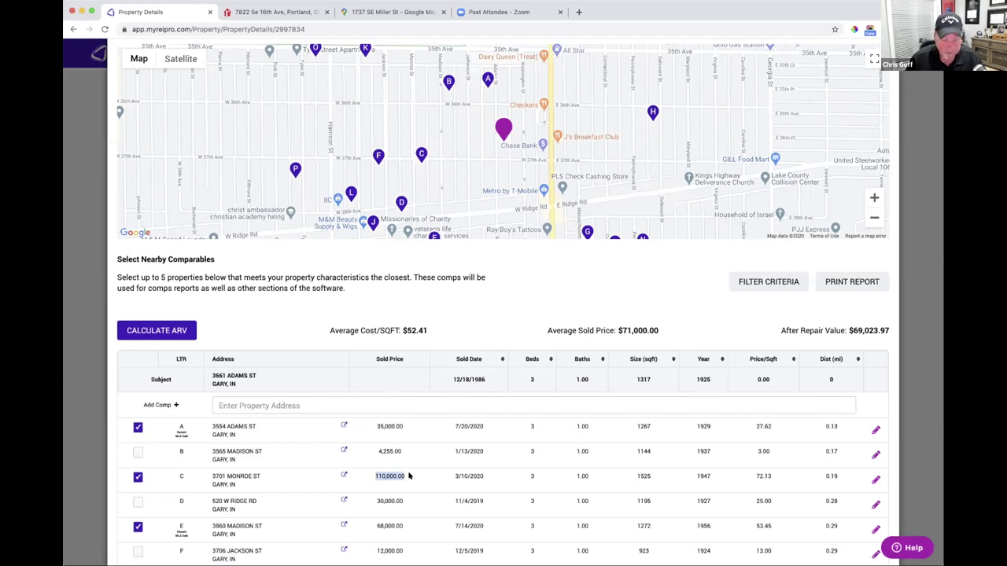
scroll(408, 476, "down", 1)
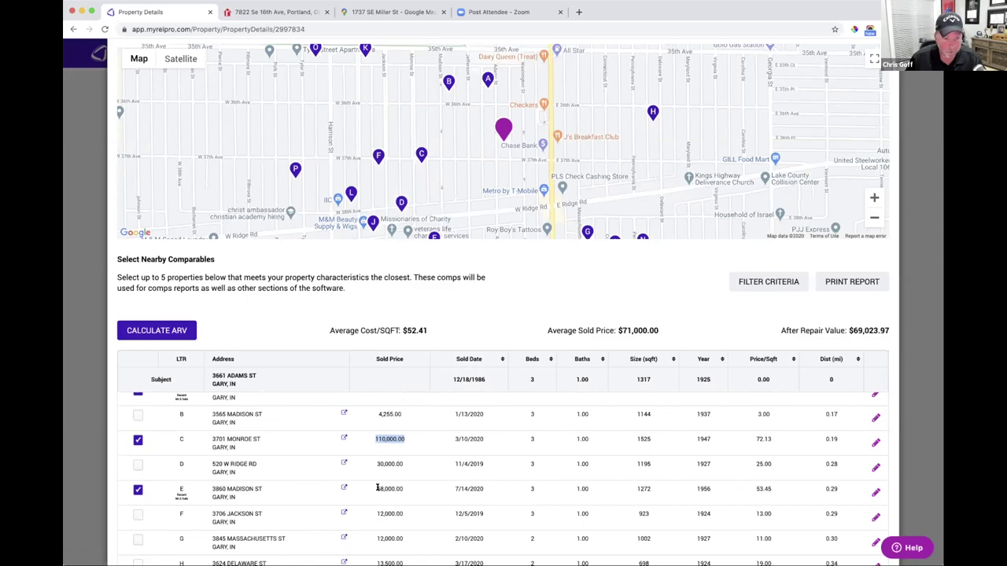
scroll(582, 363, "up", 1)
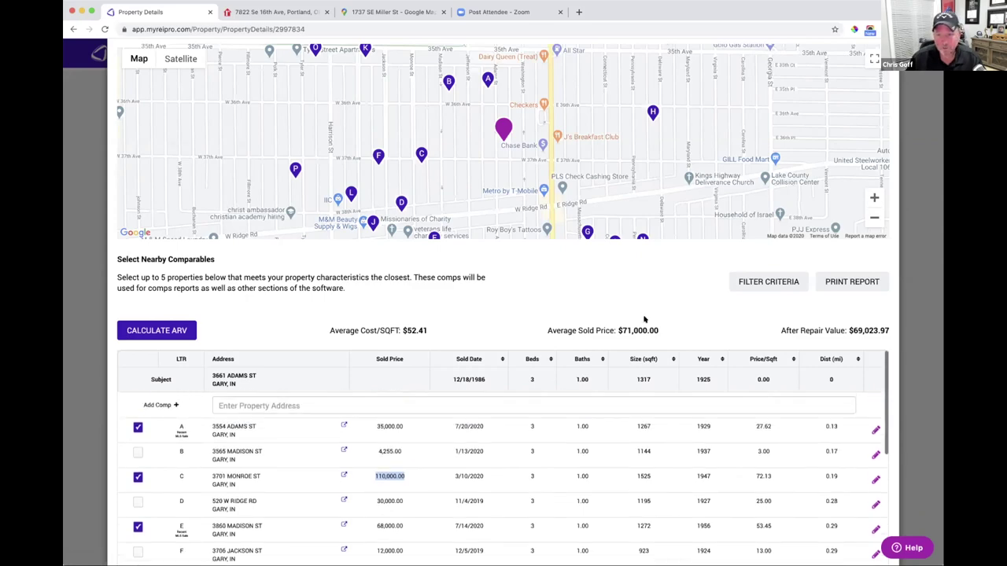
Close the Gary property's comparables and expand the Seller Offers section of its property details.
scroll(674, 299, "up", 2)
left_click(878, 65)
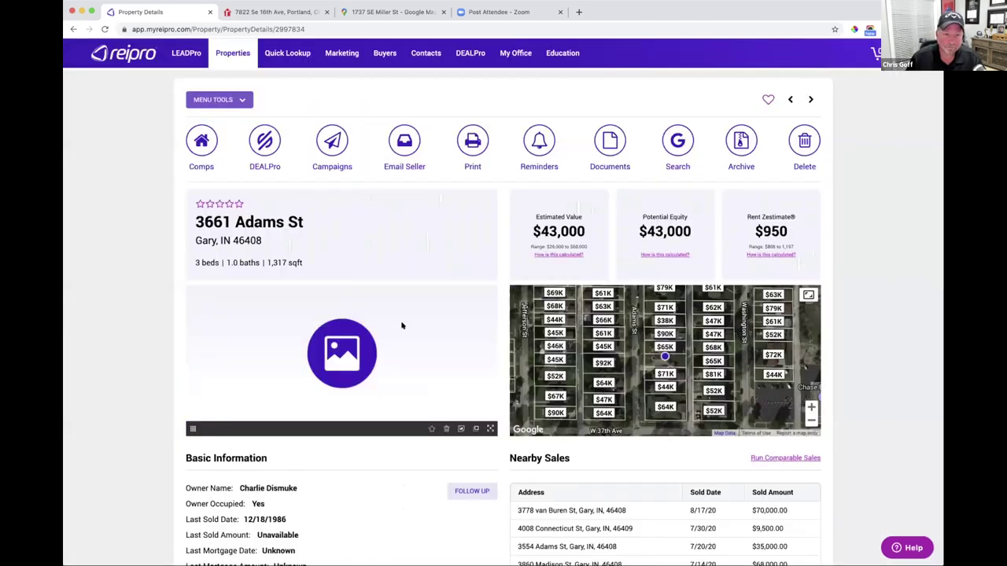
scroll(146, 449, "down", 8)
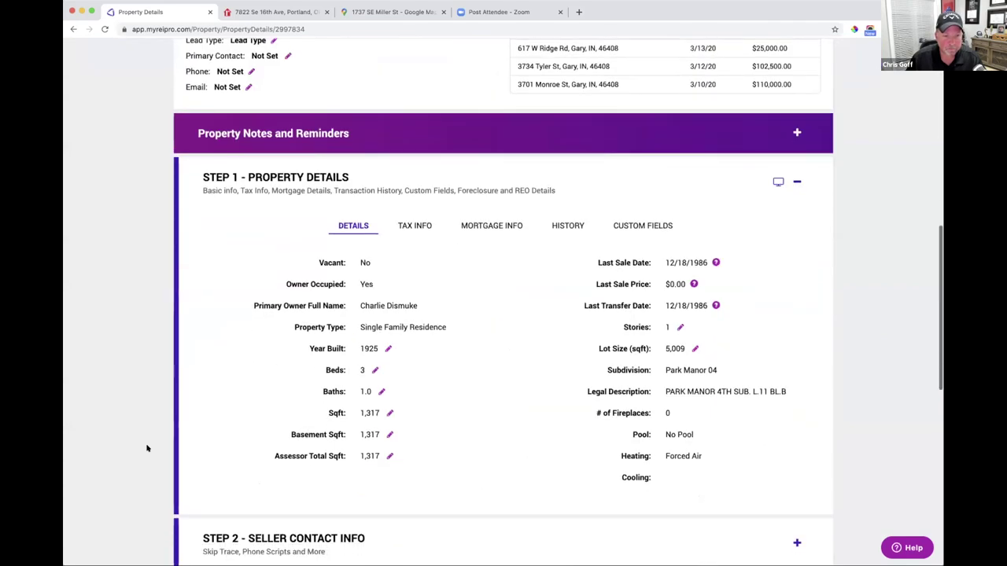
scroll(146, 449, "down", 7)
left_click(288, 133)
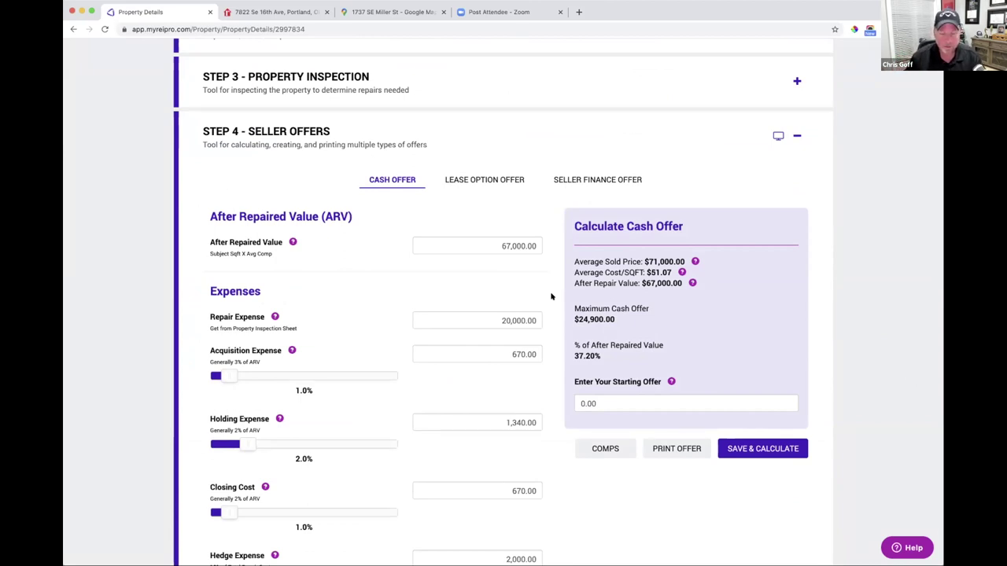
Examine the cash offer's after repaired value, expenses and profit centers, including the wholesaler's assignment fee and retailer's profit.
scroll(551, 296, "down", 10)
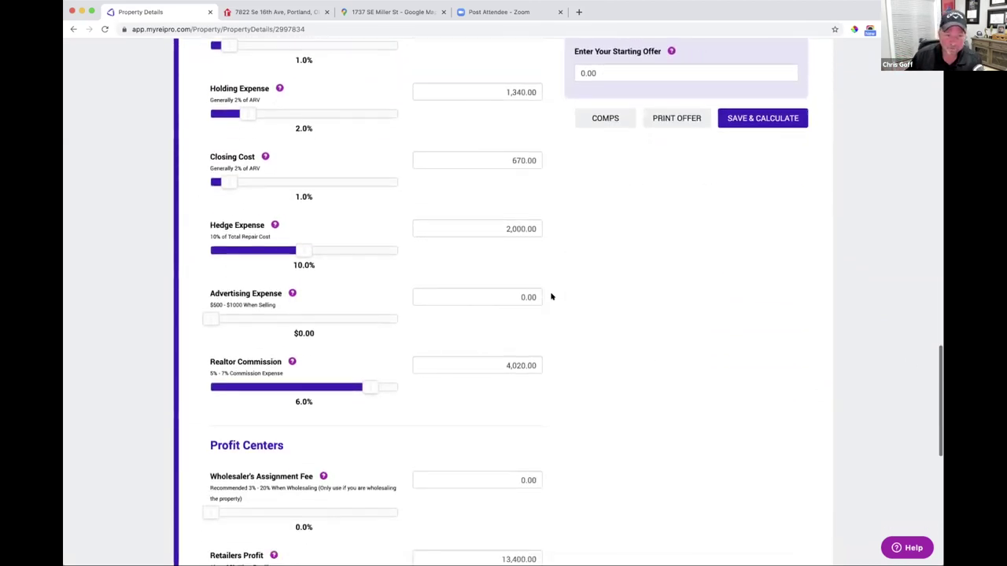
scroll(552, 296, "down", 1)
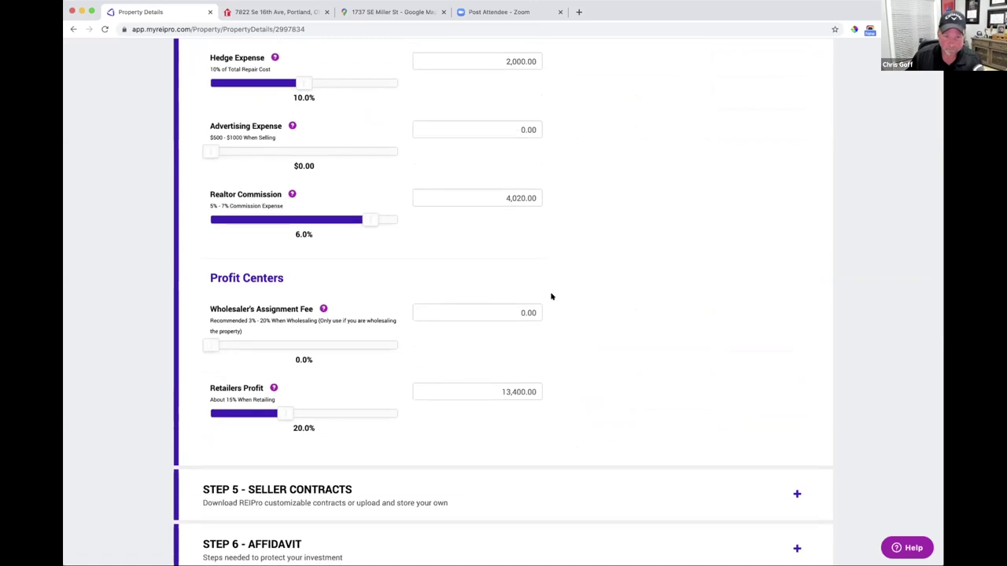
scroll(551, 297, "up", 8)
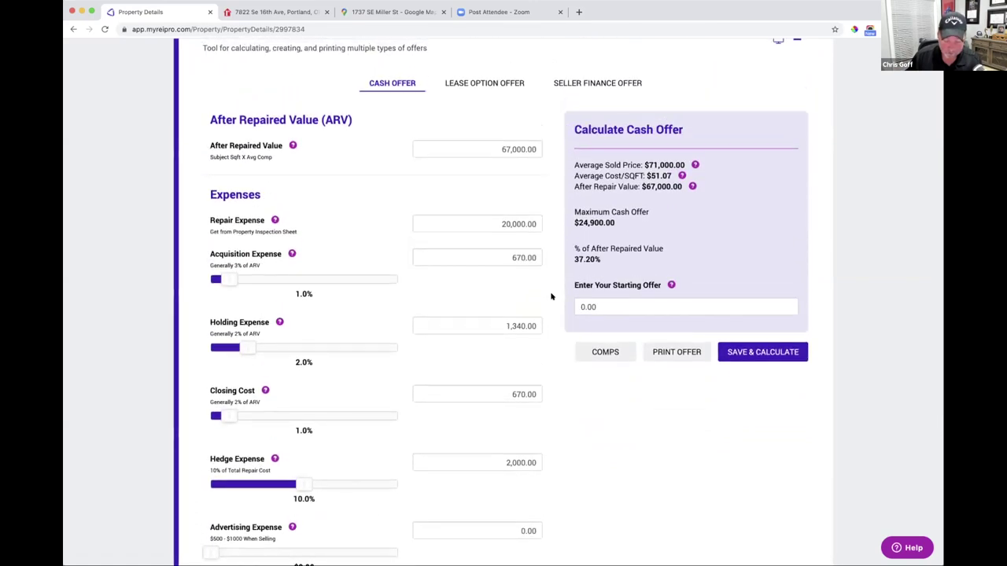
scroll(552, 296, "up", 2)
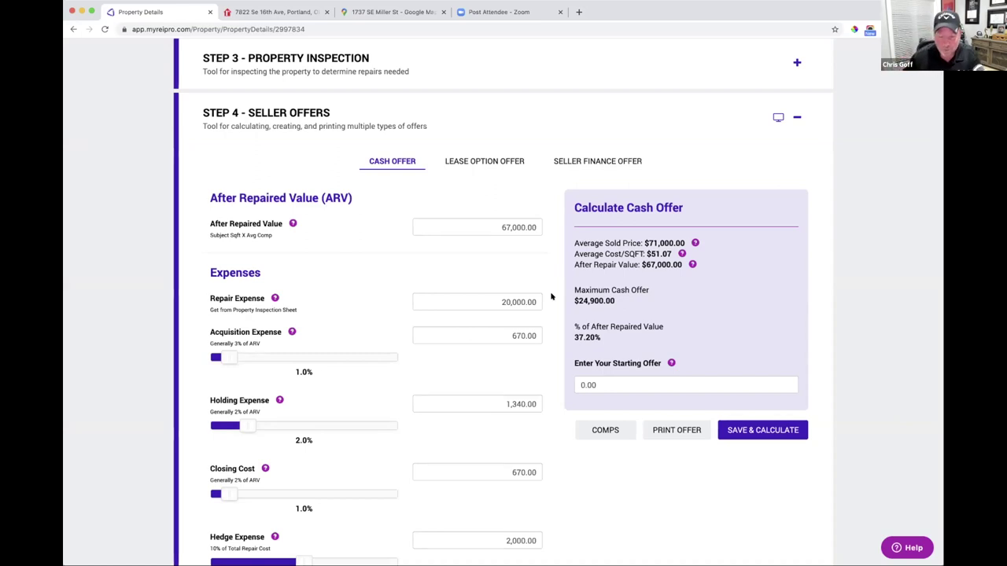
scroll(551, 296, "down", 3)
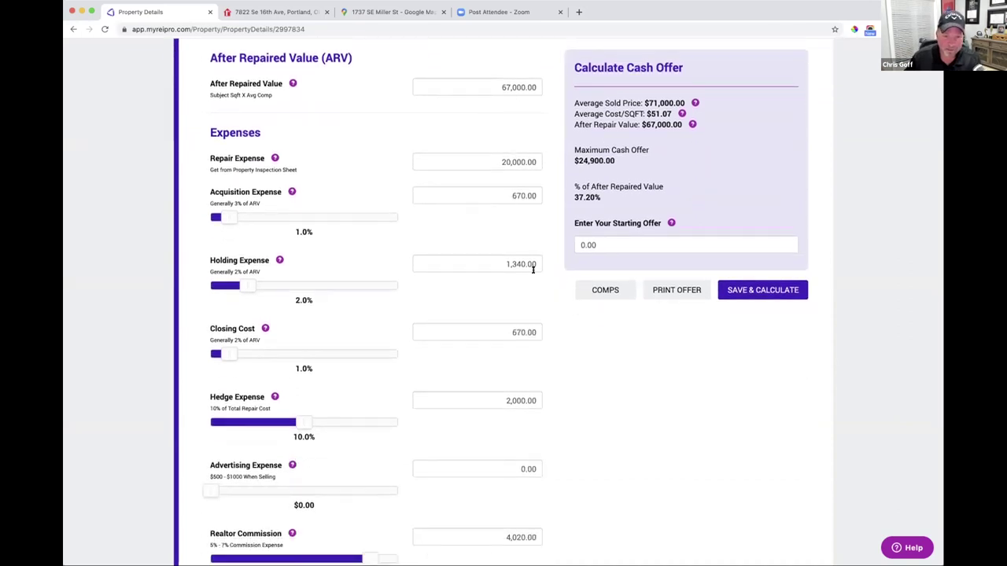
scroll(533, 268, "down", 3)
scroll(532, 270, "down", 1)
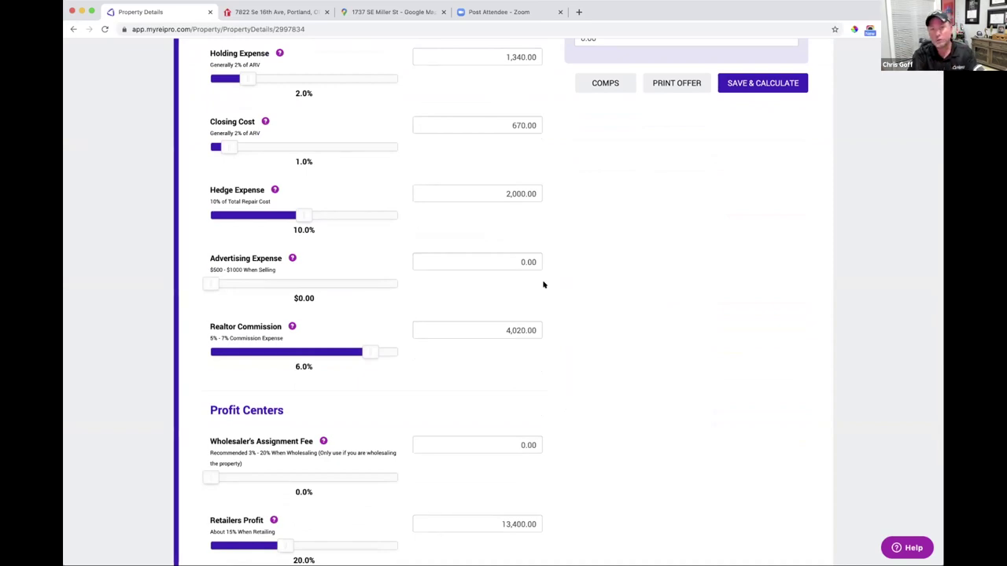
scroll(543, 285, "down", 3)
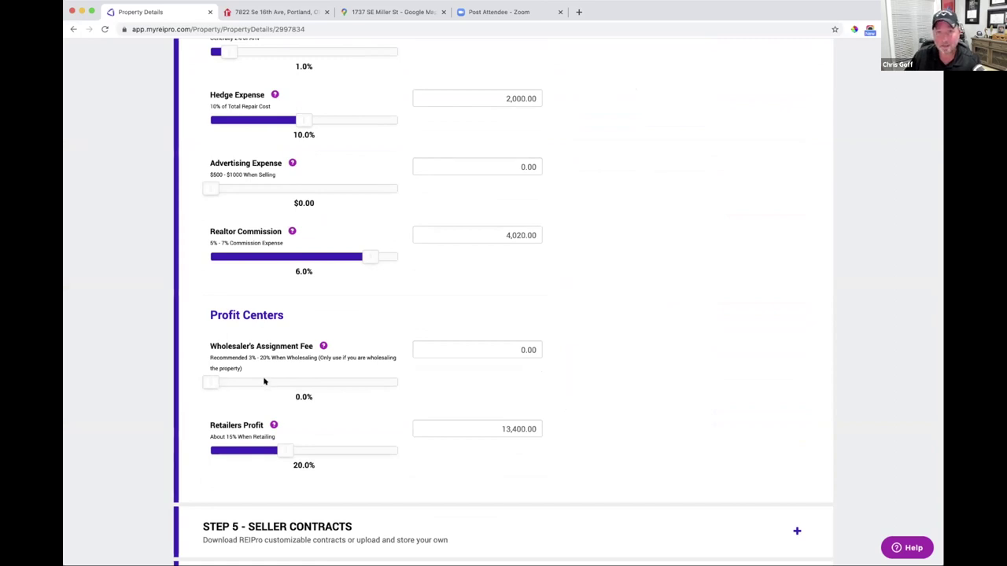
Check the cash offer calculation, highlighting the maximum cash offer and the percentage of after repaired value.
scroll(674, 348, "up", 5)
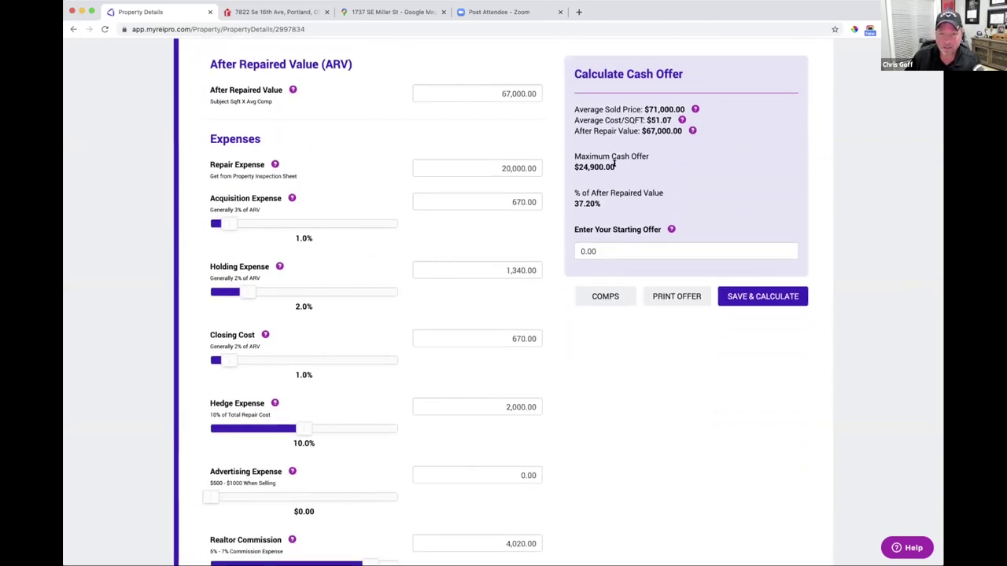
left_click_drag(617, 167, 572, 167)
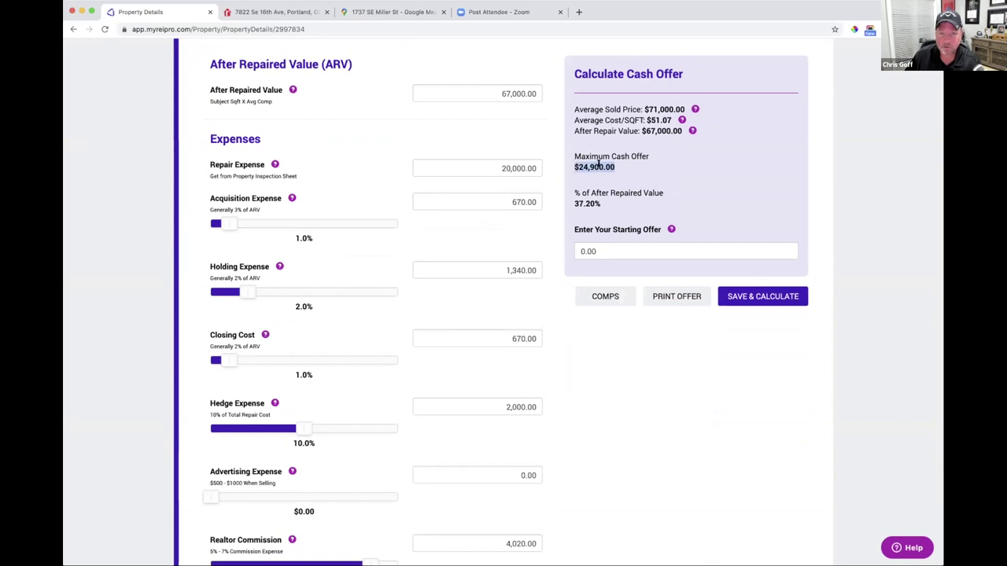
left_click(571, 202)
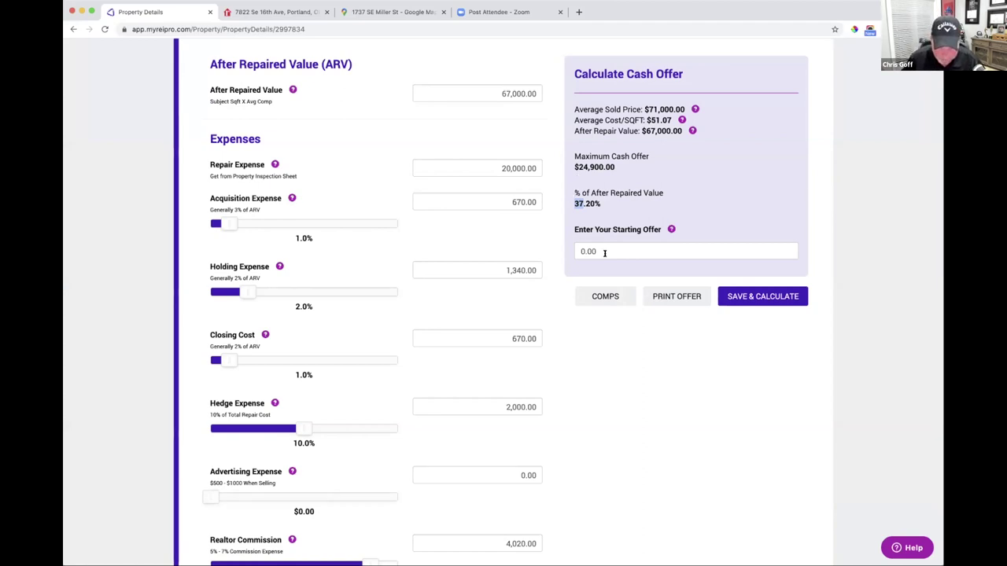
Bring up the DEALPro Deal Analyzer for the Gary property and load the previous Purchase / Rent analysis.
scroll(564, 261, "up", 2)
scroll(565, 261, "up", 15)
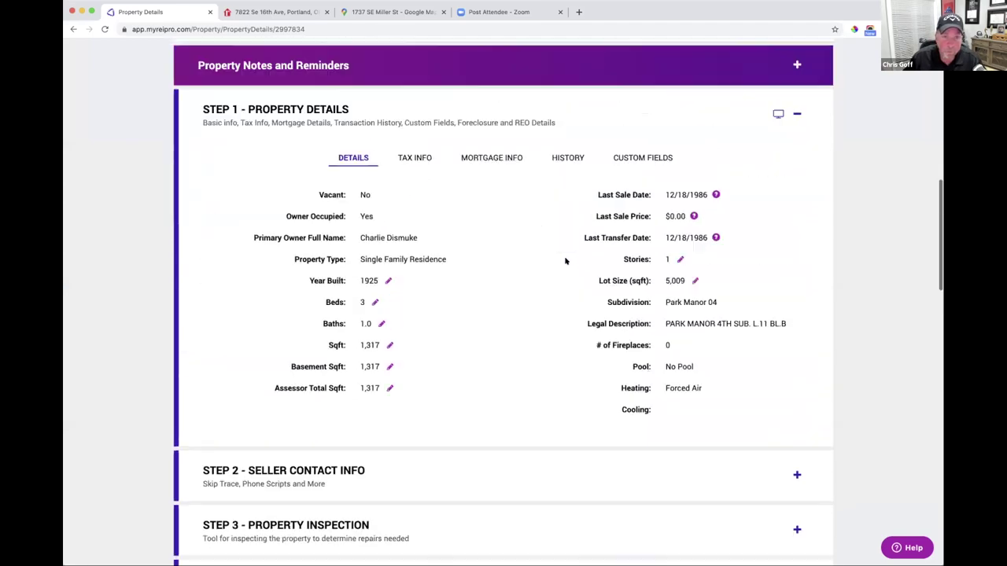
scroll(565, 261, "up", 3)
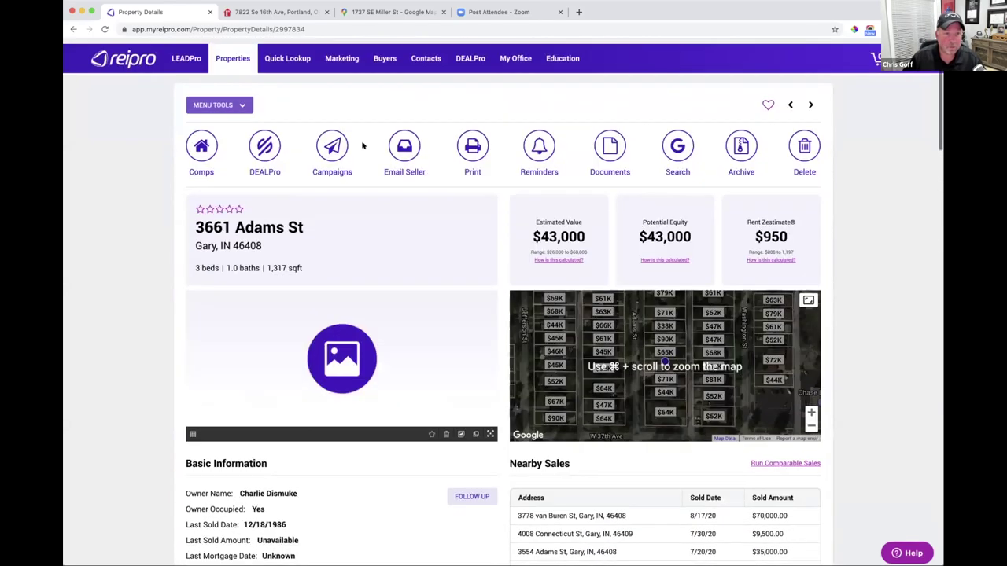
left_click(271, 139)
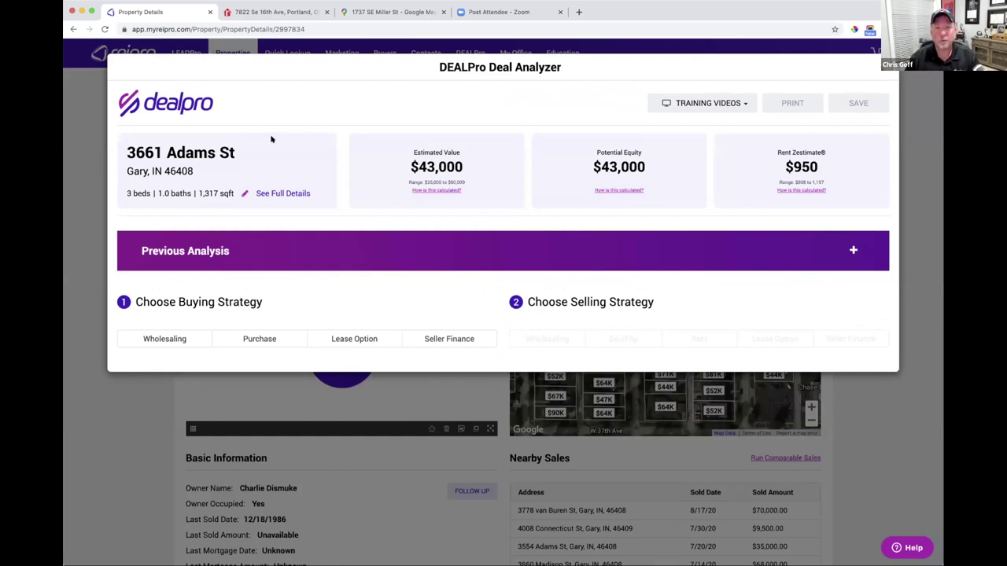
left_click(219, 251)
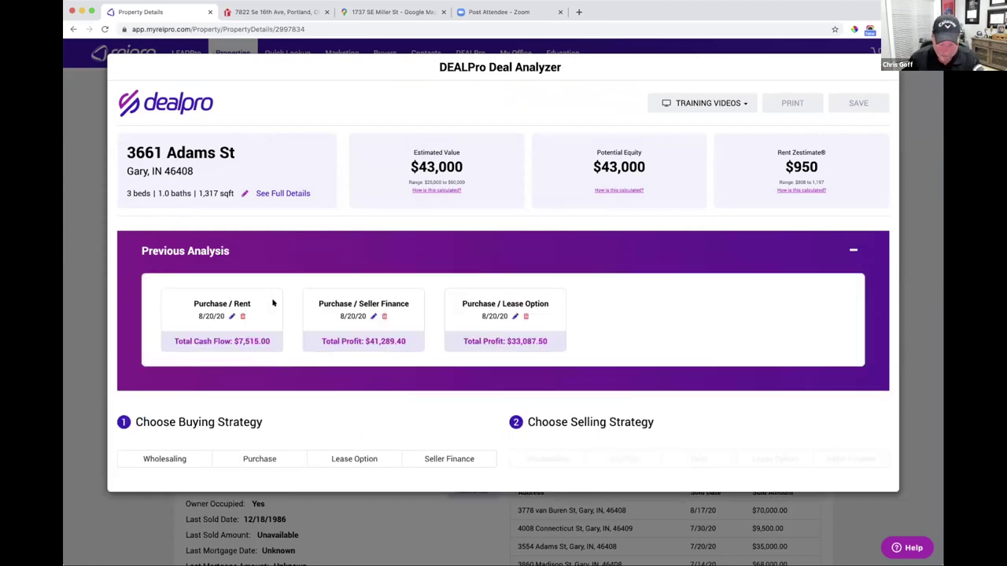
left_click(230, 316)
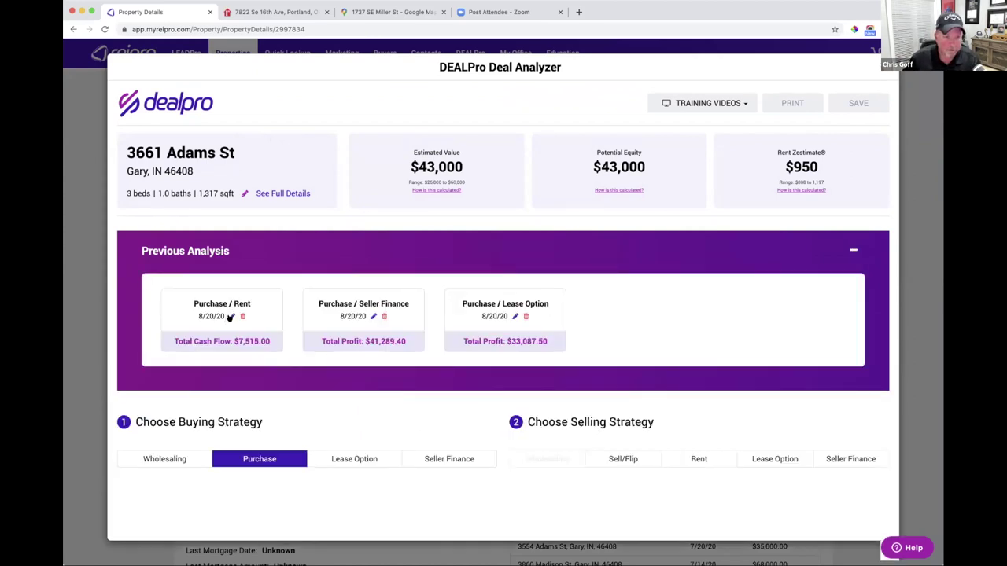
Review the Purchase / Rent assumptions, rental analysis and annual cash flow, highlighting the monthly operating expenses.
scroll(503, 460, "down", 5)
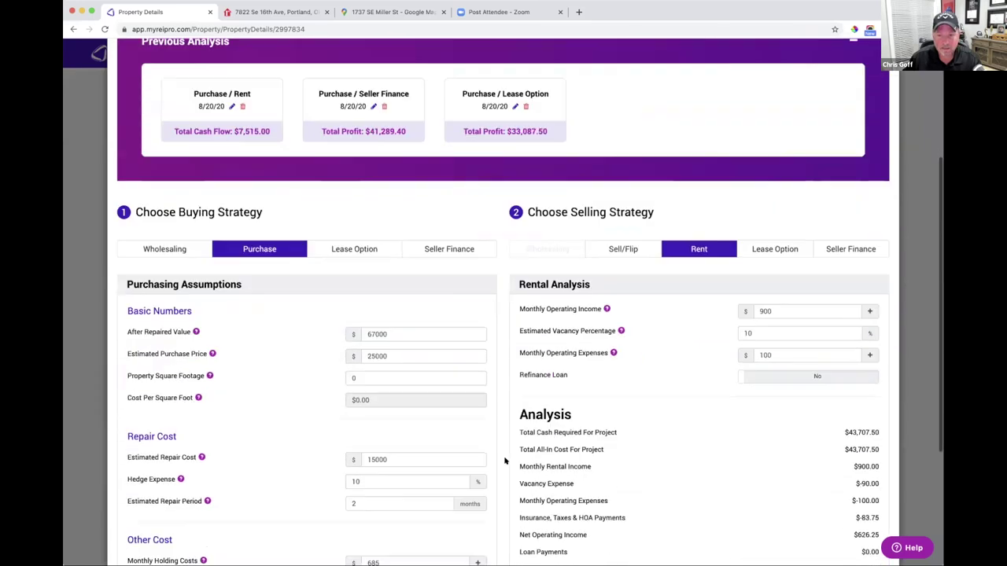
scroll(505, 461, "down", 4)
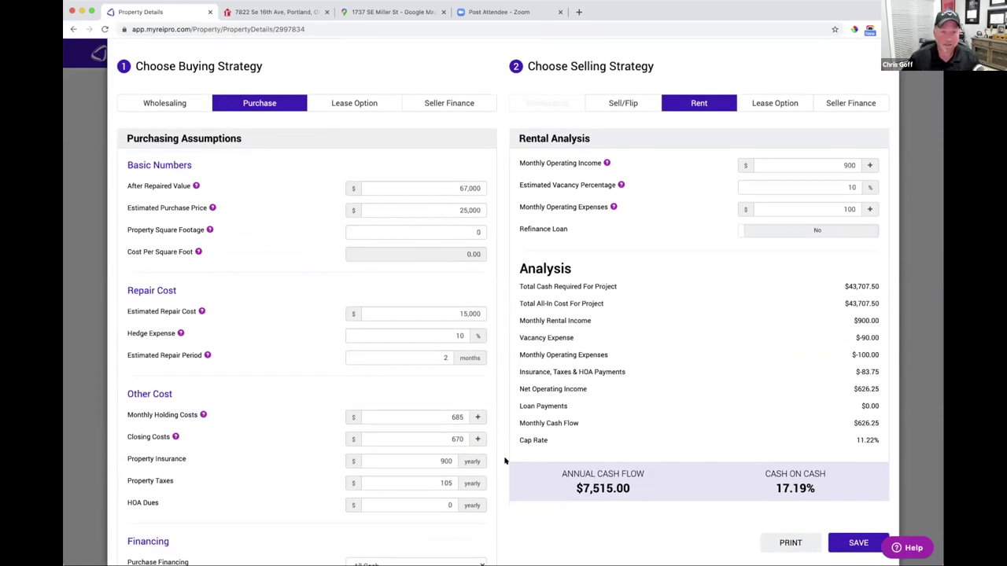
scroll(505, 461, "down", 1)
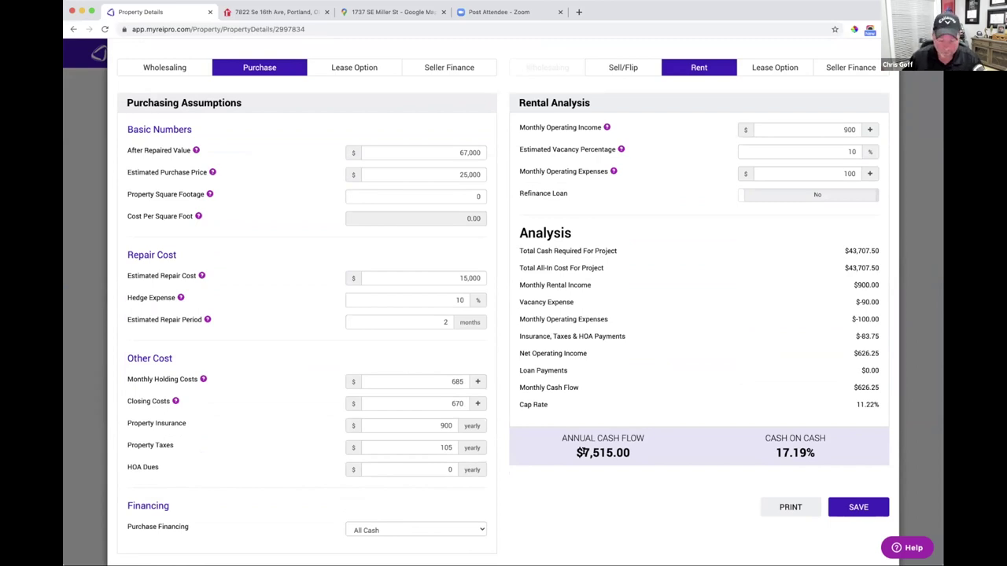
scroll(582, 452, "up", 2)
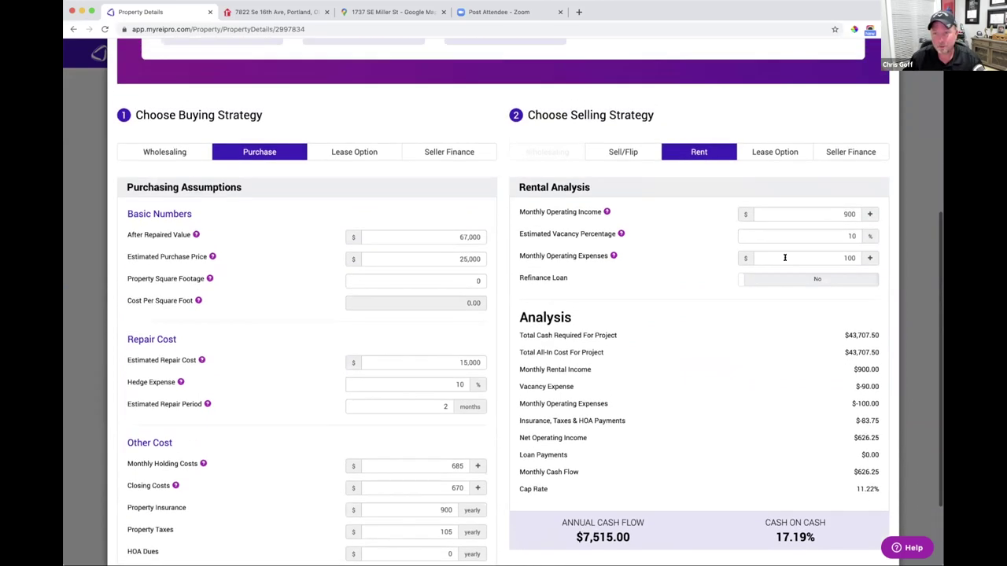
left_click_drag(839, 265, 853, 265)
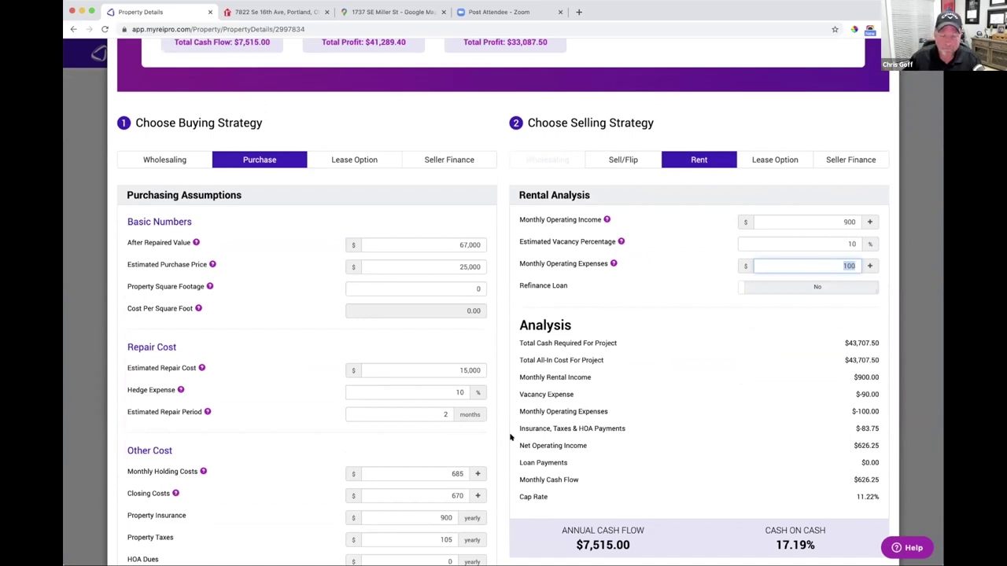
scroll(509, 437, "down", 2)
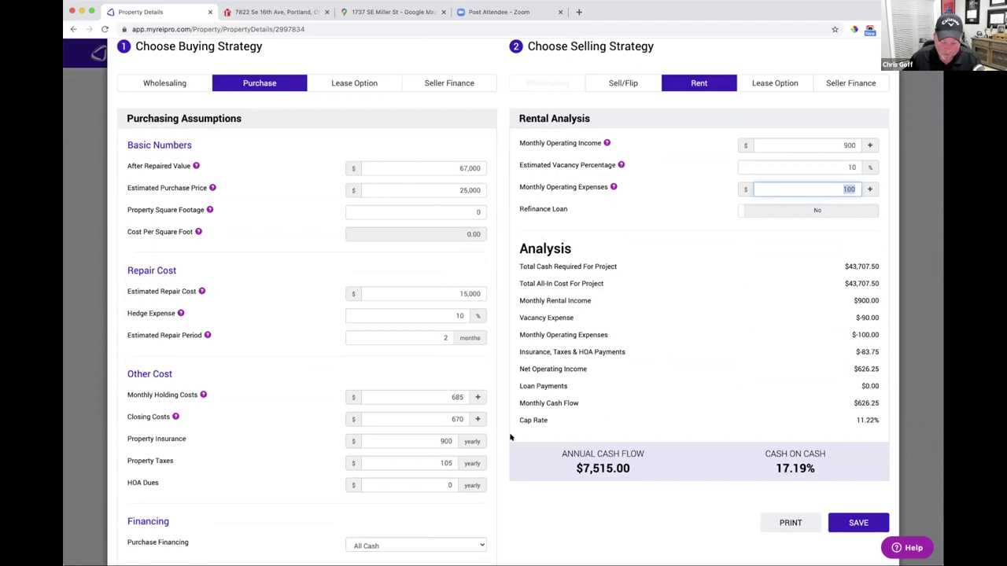
Load the previous Purchase / Seller Finance analysis and review its figures, highlighting the total net profit.
scroll(509, 437, "up", 9)
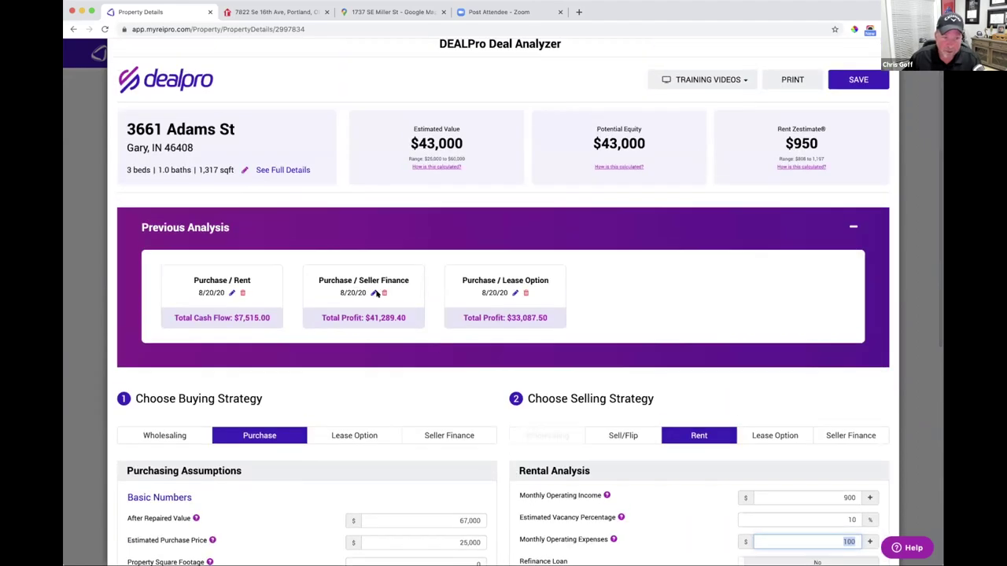
left_click(373, 292)
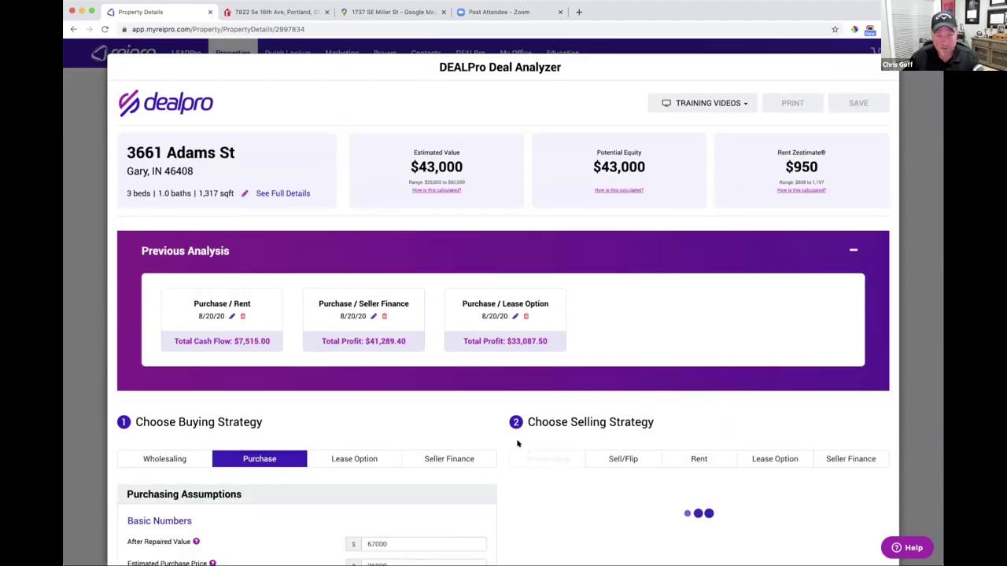
scroll(510, 489, "down", 5)
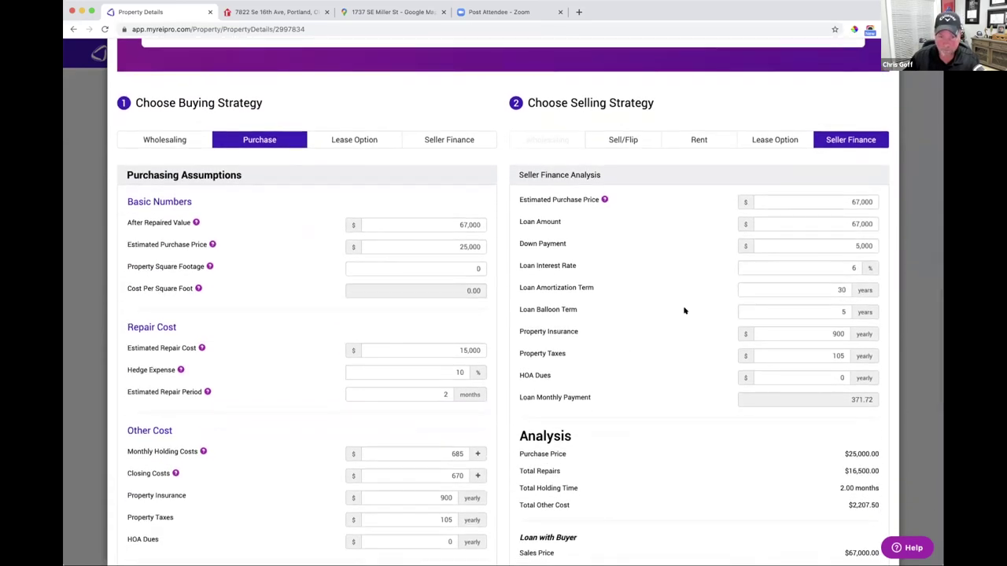
scroll(684, 312, "down", 4)
scroll(685, 311, "down", 2)
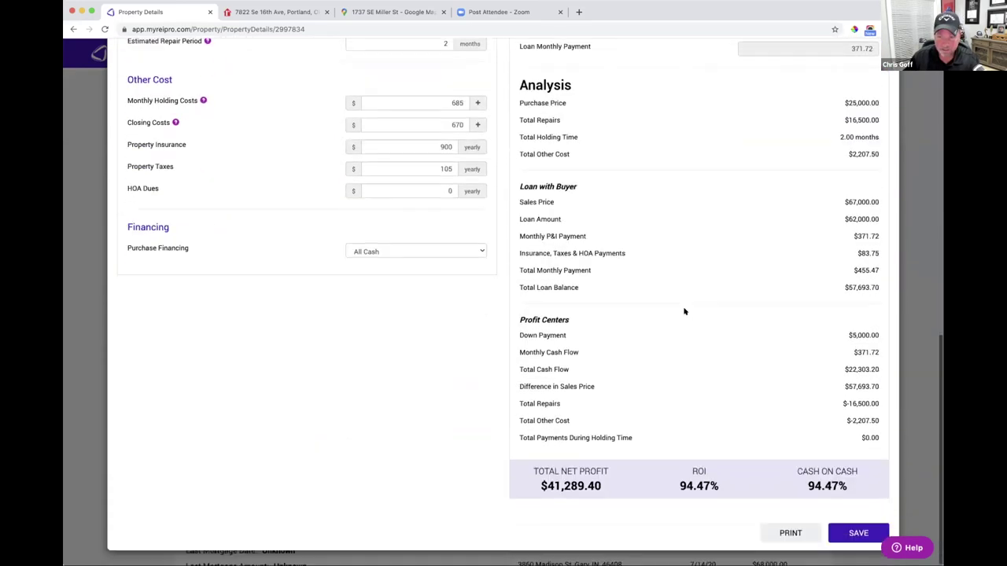
left_click_drag(541, 486, 602, 487)
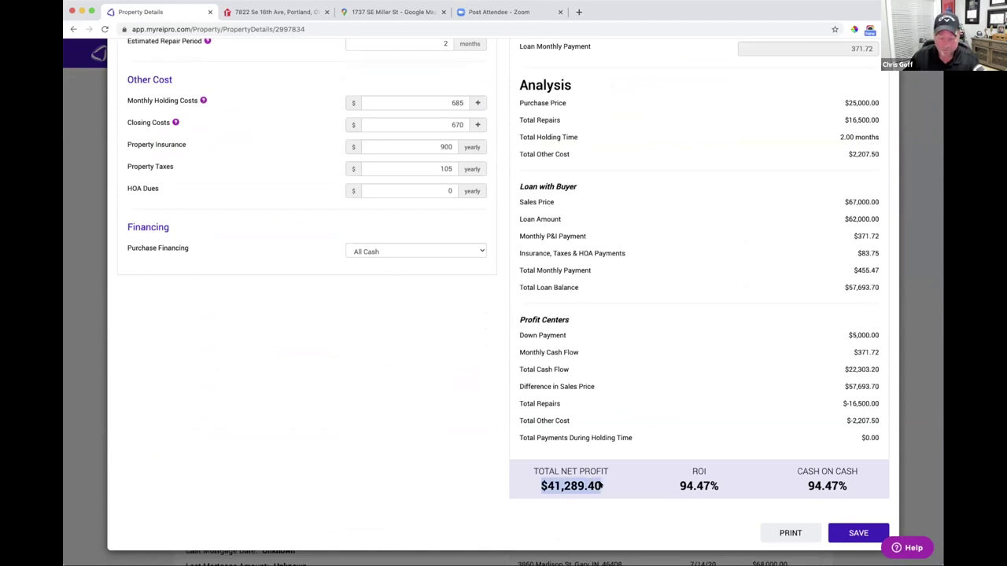
Recheck the seller finance terms, and load the previous Purchase / Lease Option analysis to review its terms and profit centers.
scroll(600, 484, "up", 5)
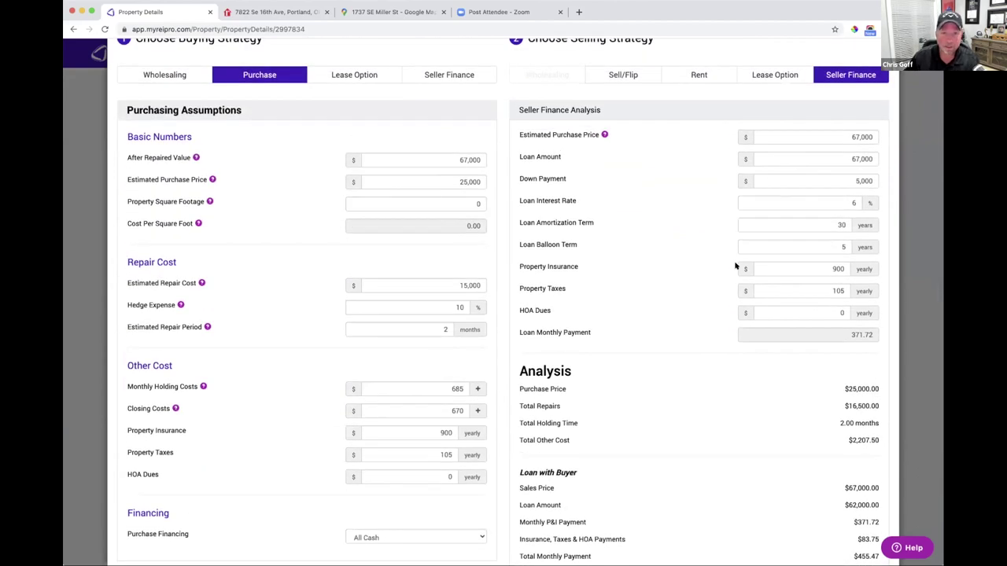
scroll(736, 266, "up", 2)
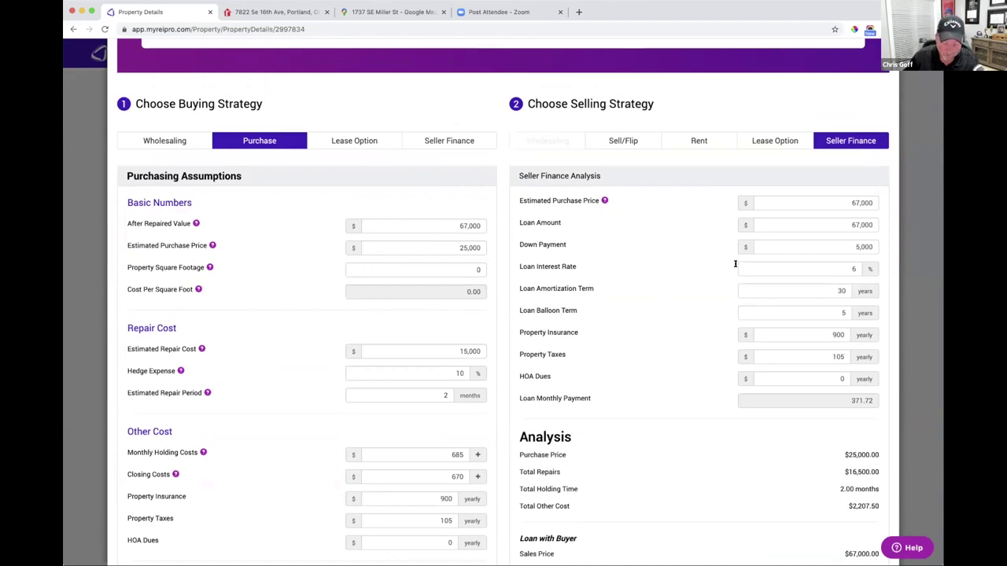
scroll(735, 266, "up", 3)
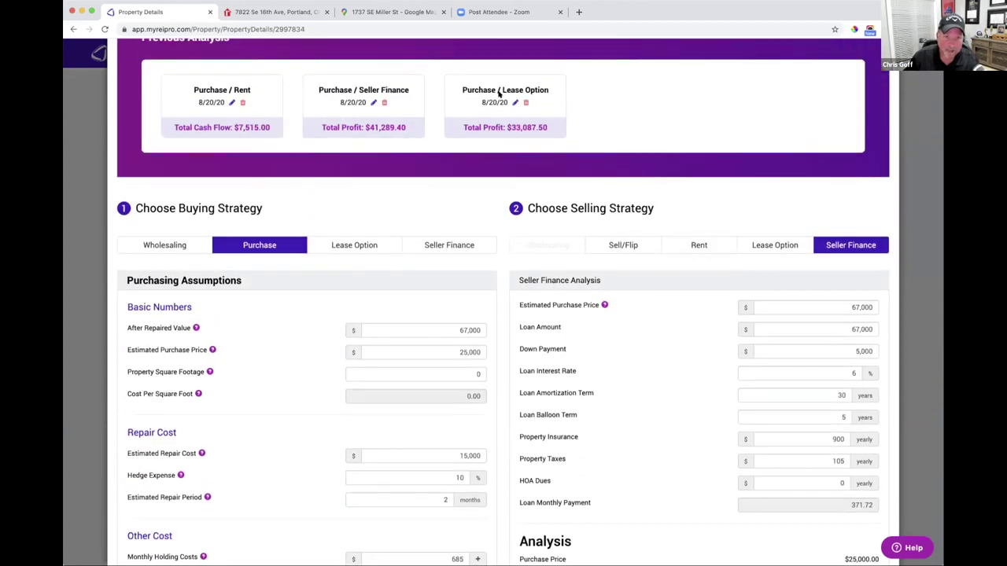
left_click(514, 102)
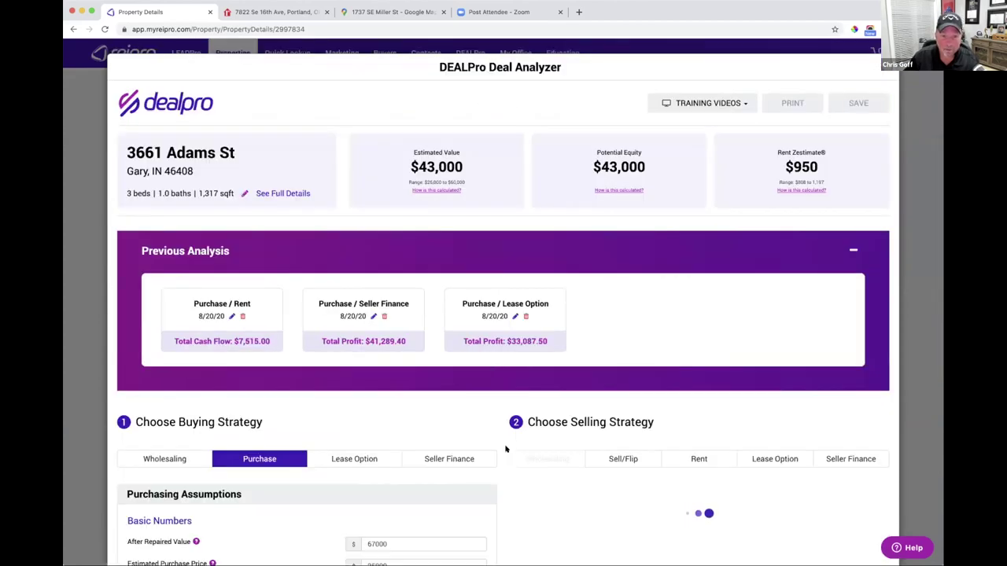
scroll(503, 464, "down", 3)
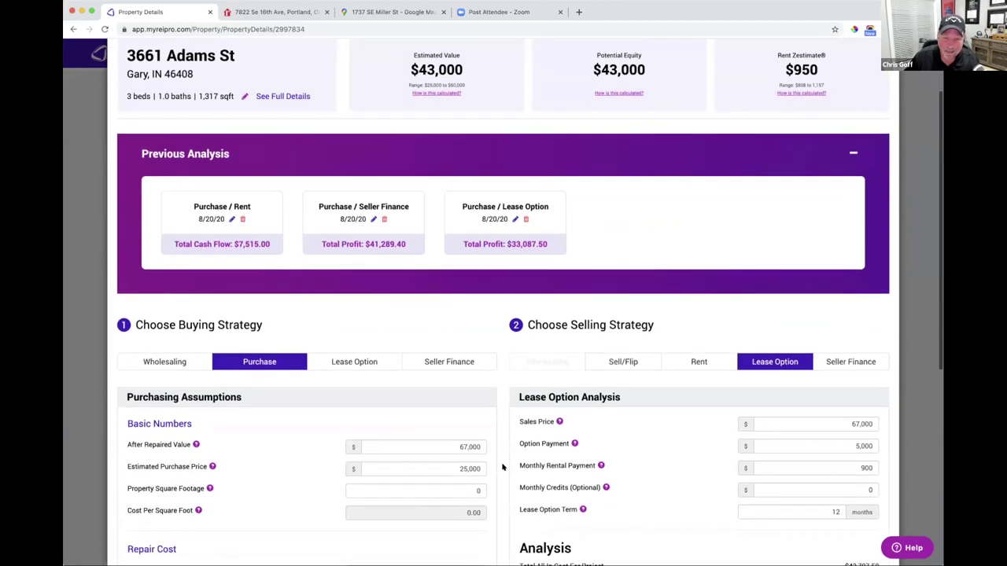
scroll(503, 467, "down", 5)
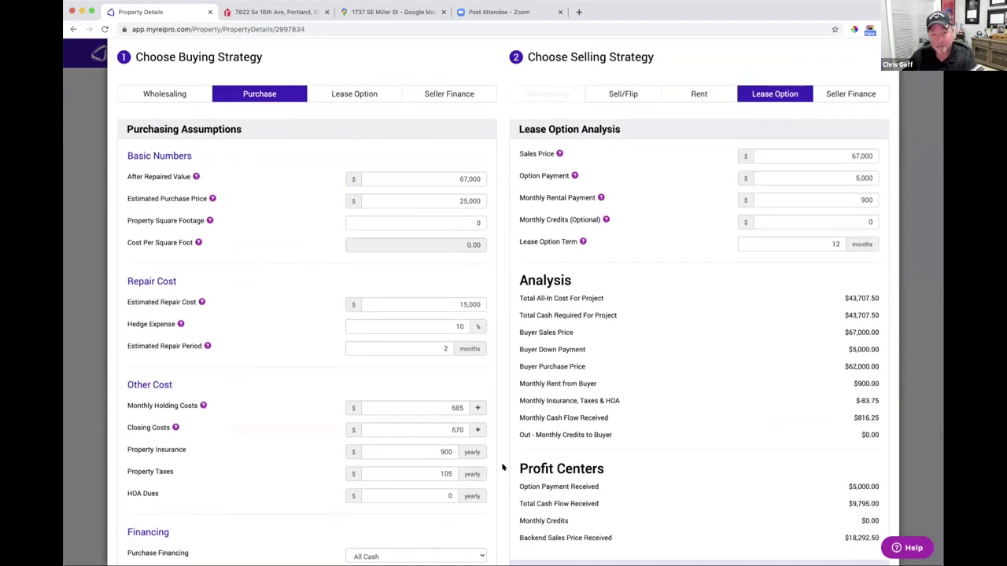
Review the Gary property's Purchase / Lease Option analysis and profit centers, highlighting the total net profit, and return to the previous analyses.
scroll(503, 467, "down", 2)
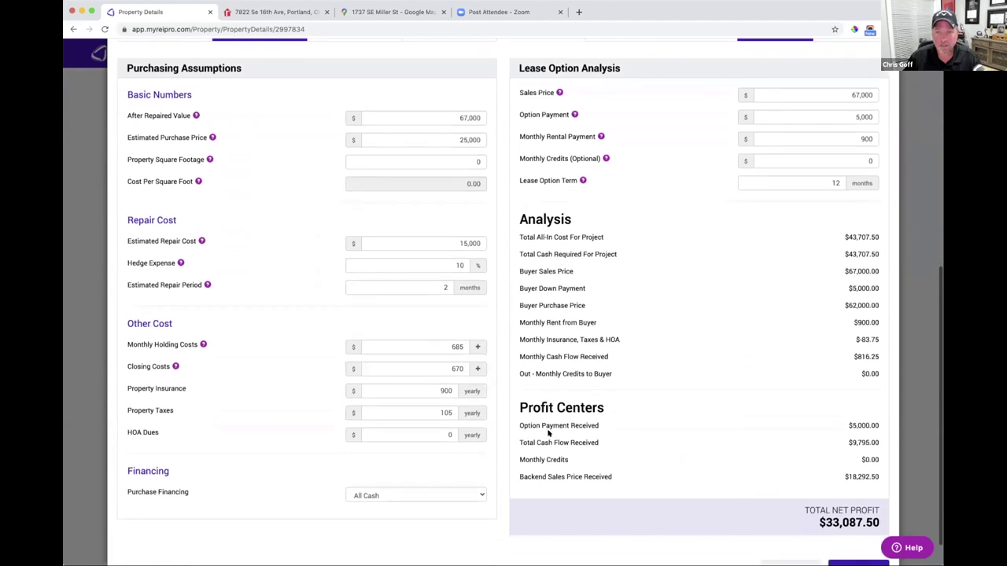
scroll(749, 368, "down", 1)
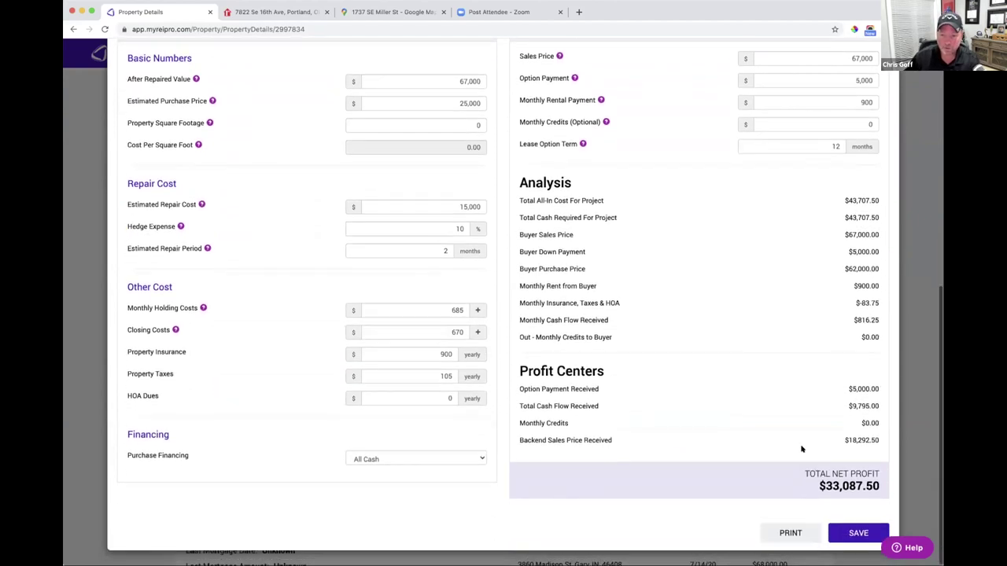
left_click_drag(826, 485, 838, 486)
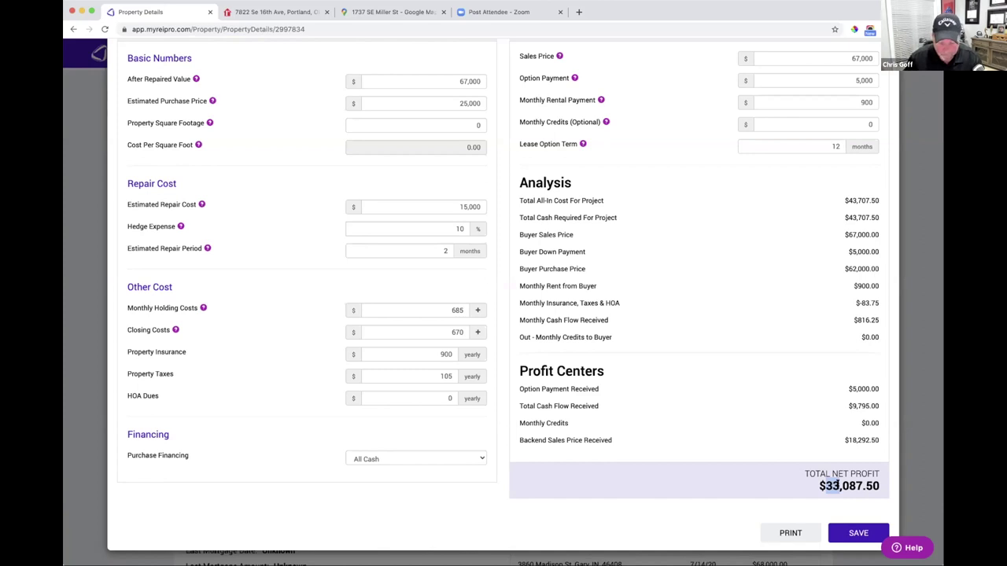
left_click(752, 448)
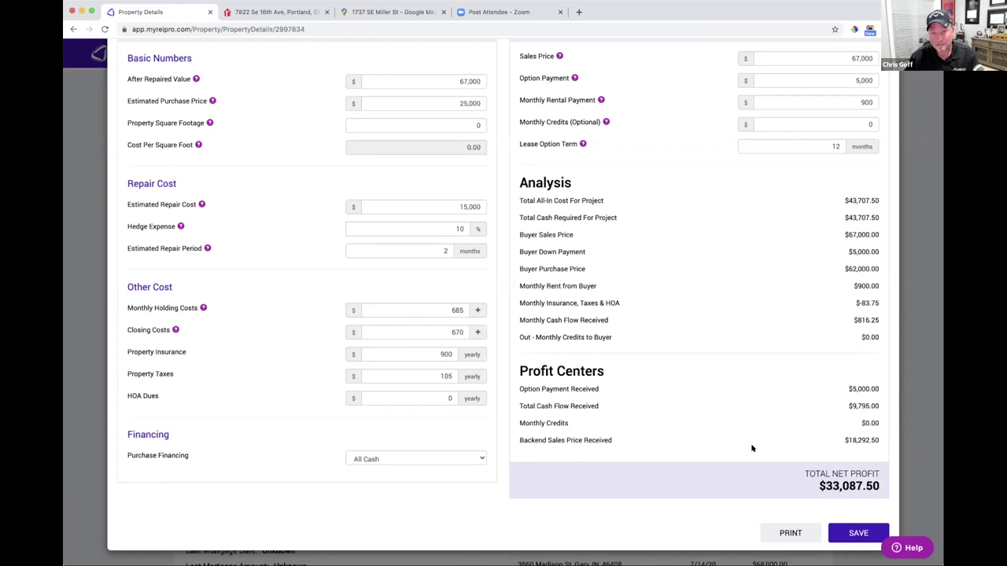
scroll(751, 448, "up", 8)
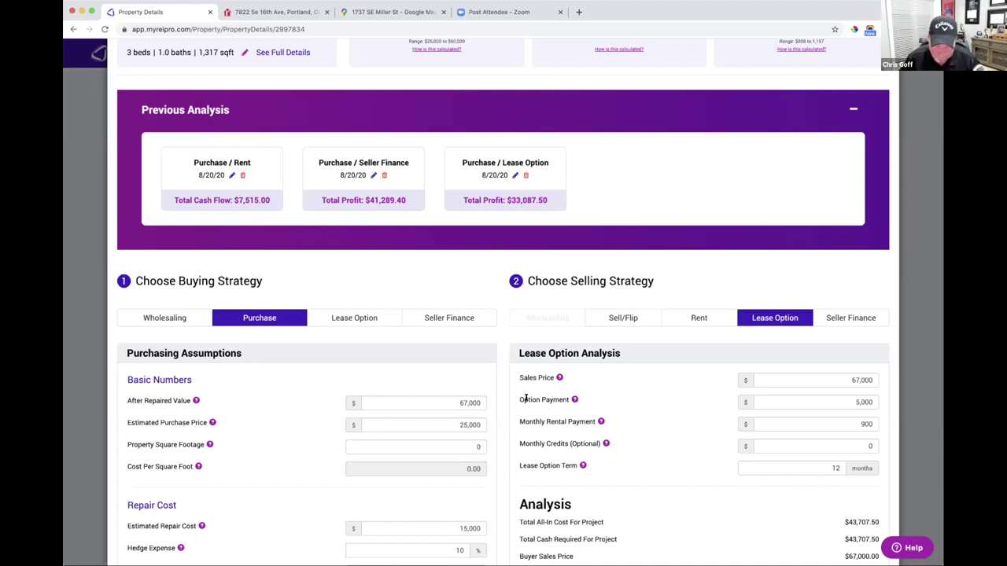
scroll(526, 399, "up", 3)
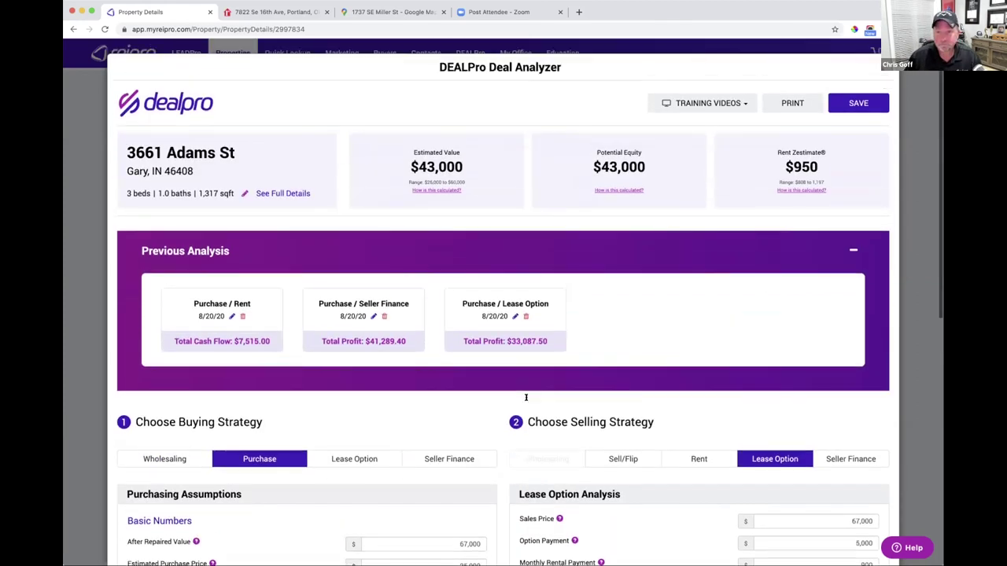
Switch to the presentation slides and advance to the Patterson, CA deal description.
key("super+Tab")
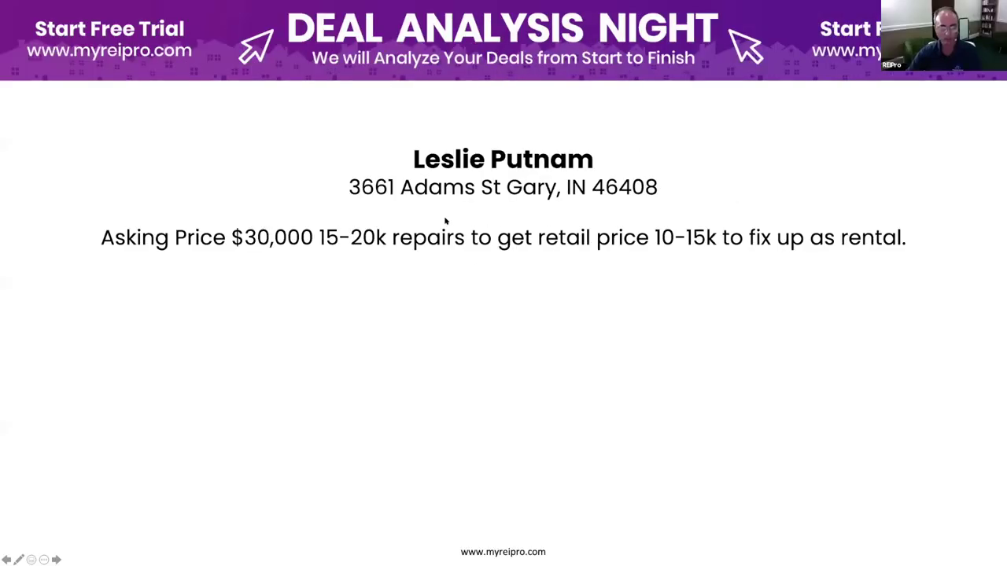
key("Right")
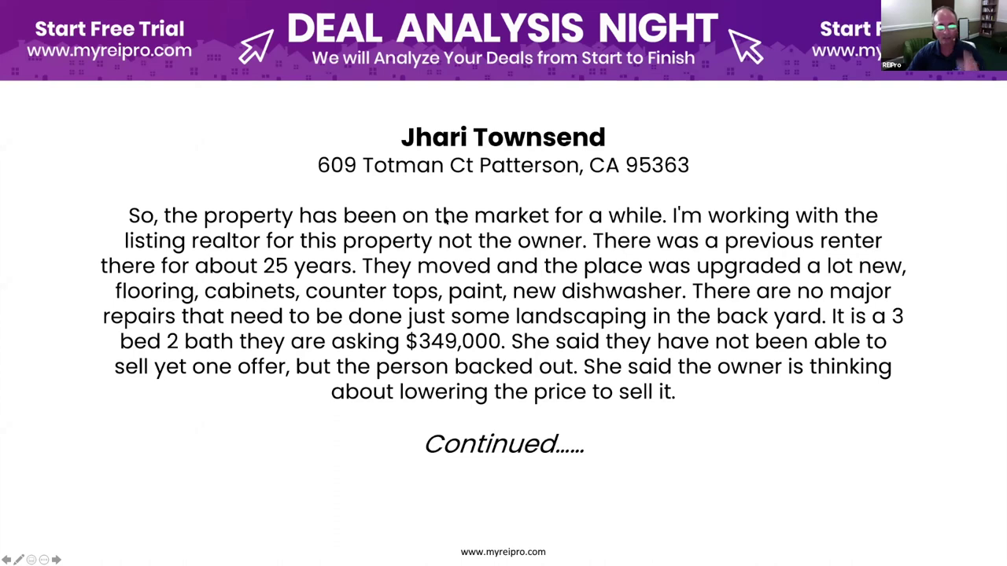
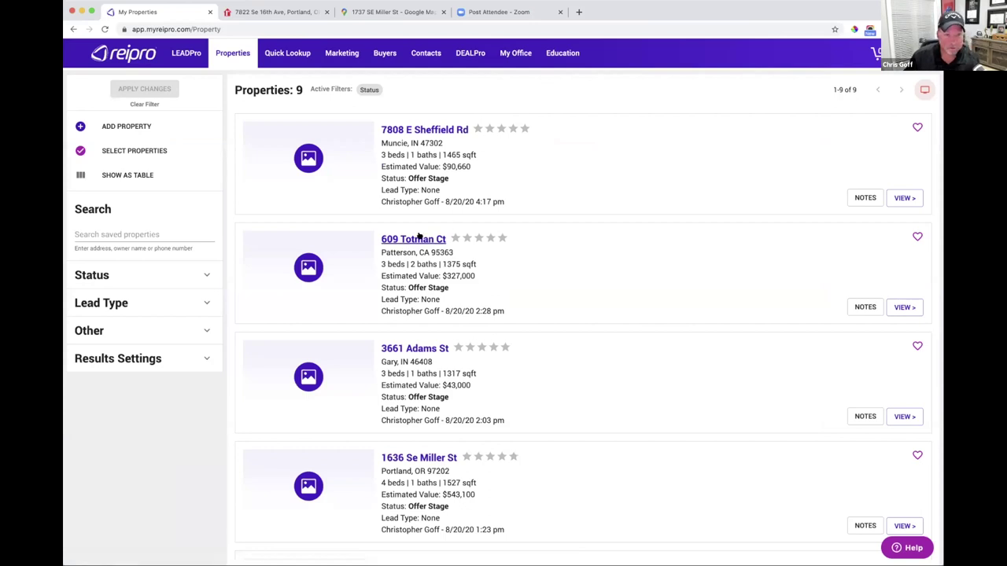
Open the Patterson, CA property from the saved properties and review its lease option offer under Step 4 - Seller Offers.
left_click(415, 239)
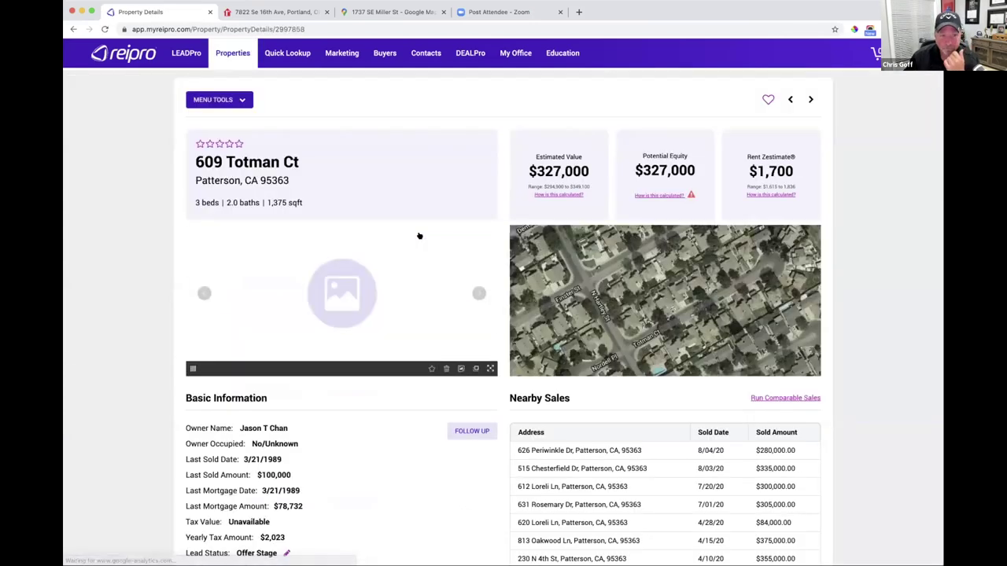
scroll(454, 376, "down", 1)
scroll(454, 376, "down", 15)
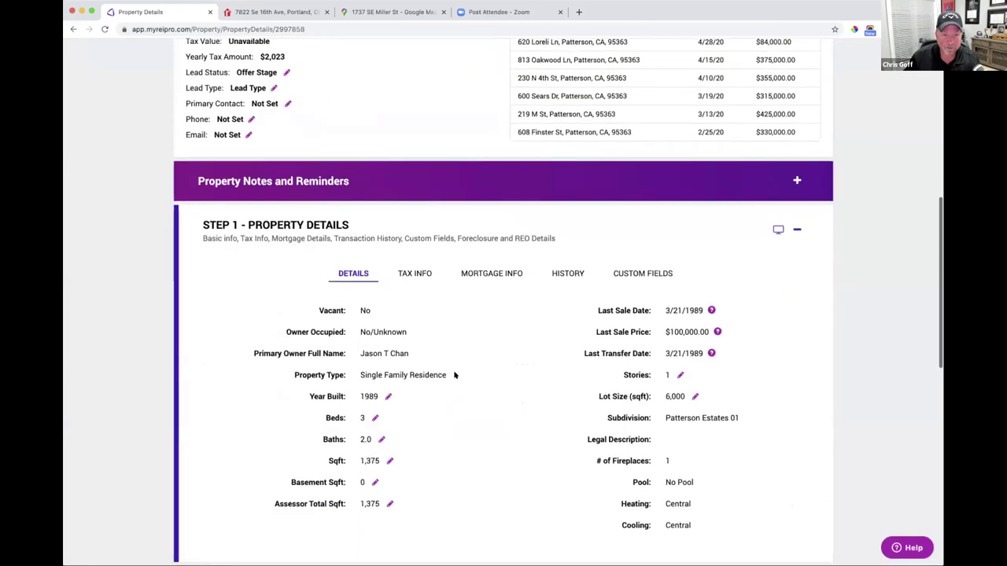
left_click(373, 222)
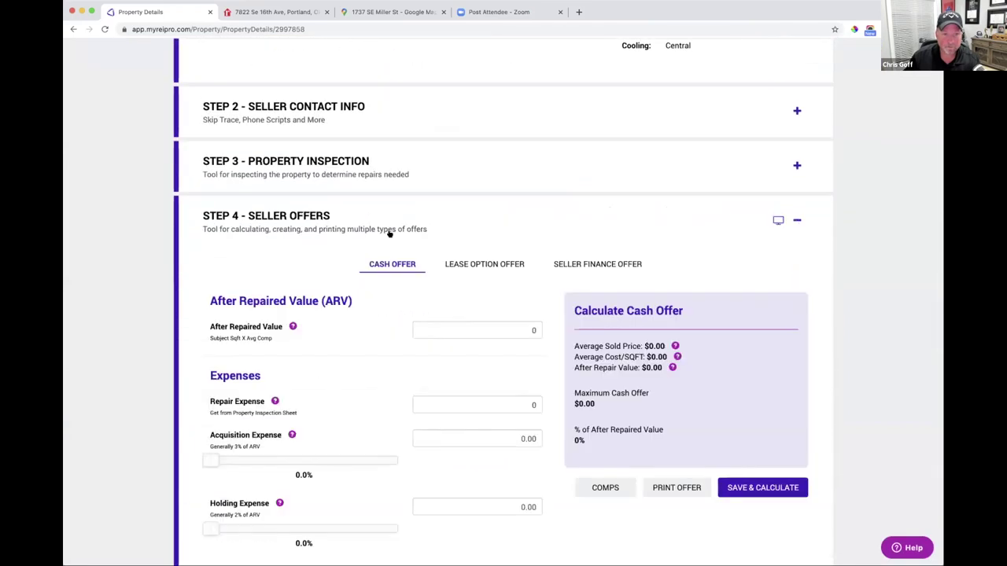
left_click(469, 265)
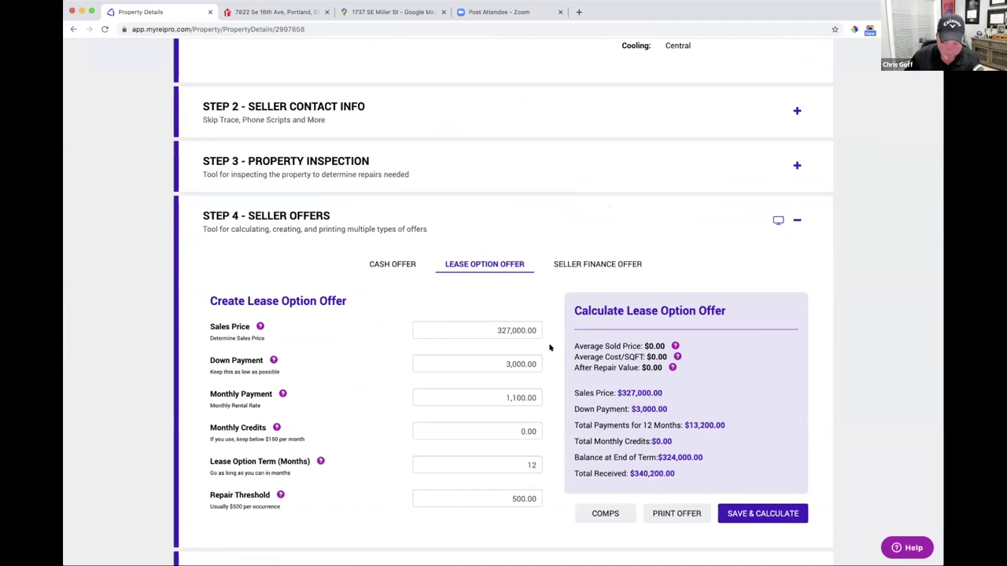
scroll(549, 347, "down", 2)
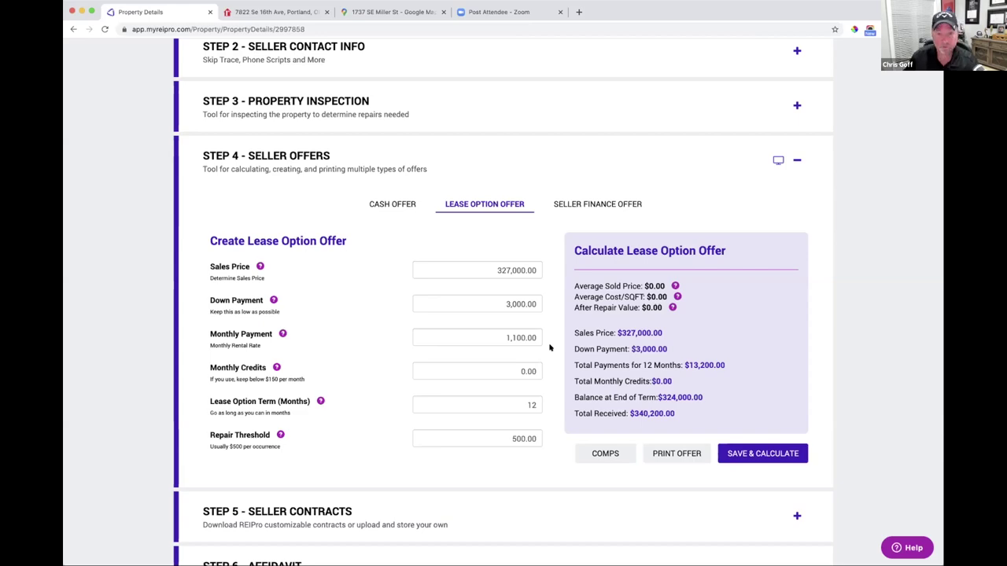
Bring up the DEALPro Deal Analyzer for the Patterson property, load the previous Lease Option / Lease Option analysis and review its figures.
scroll(549, 348, "up", 15)
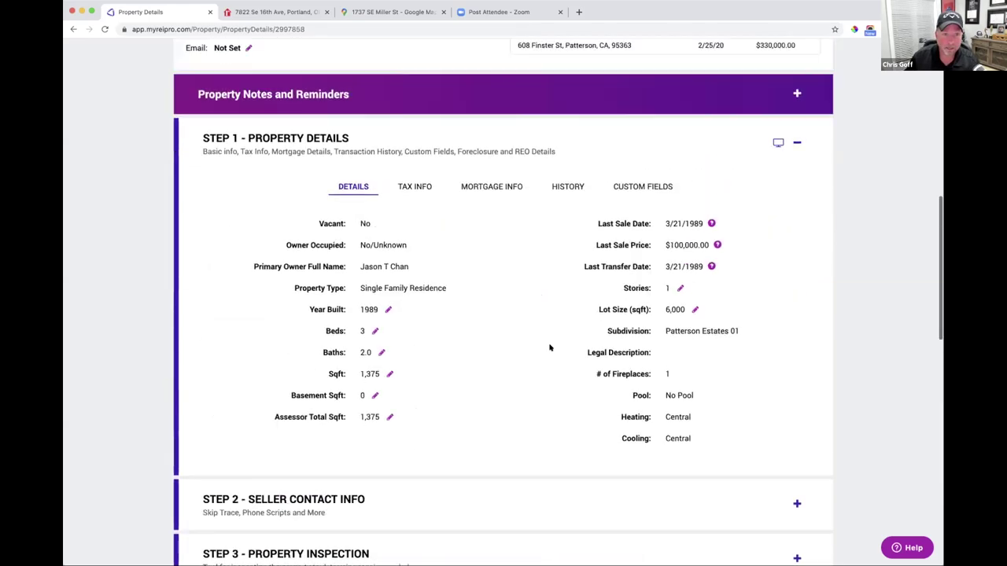
scroll(550, 348, "up", 10)
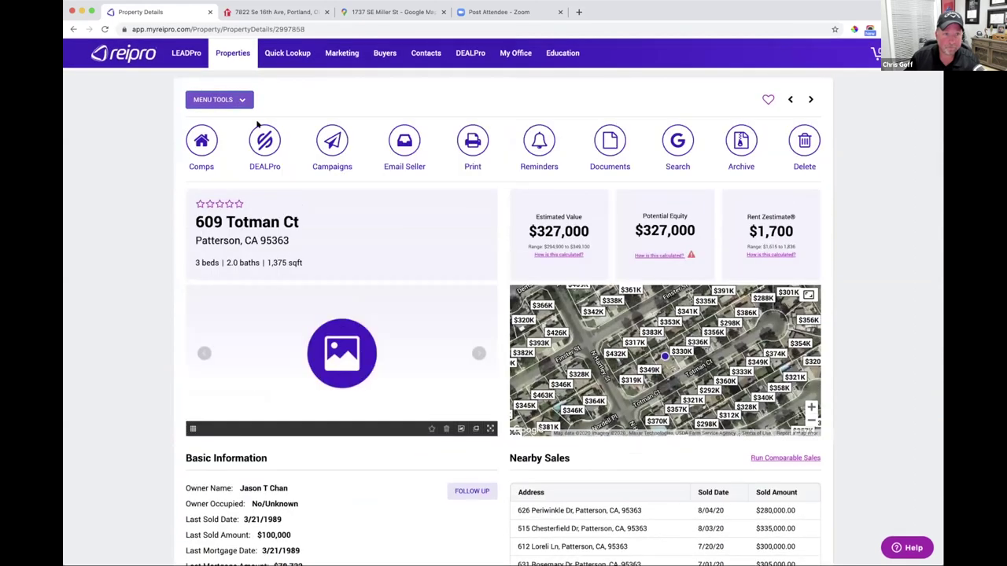
left_click(264, 140)
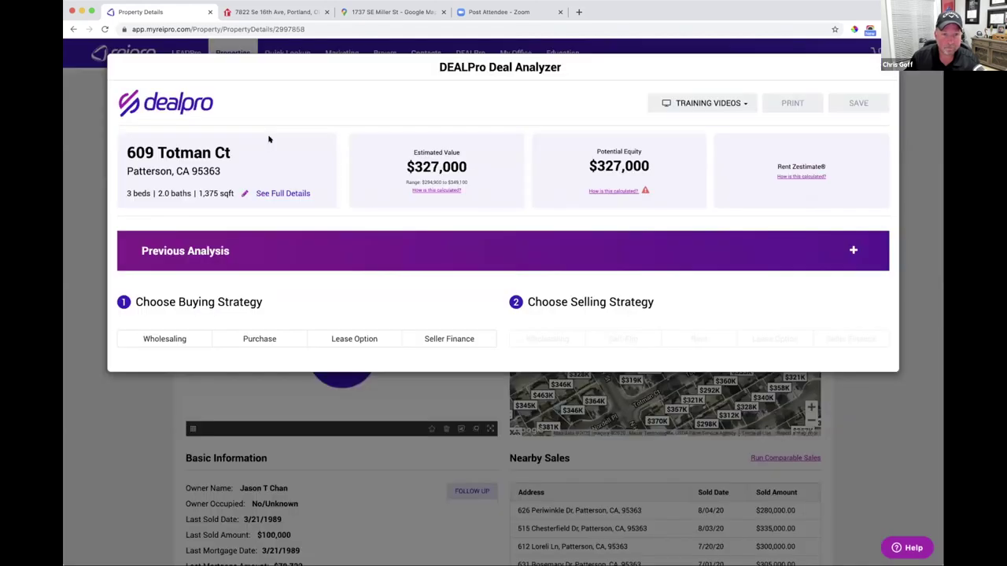
left_click(268, 254)
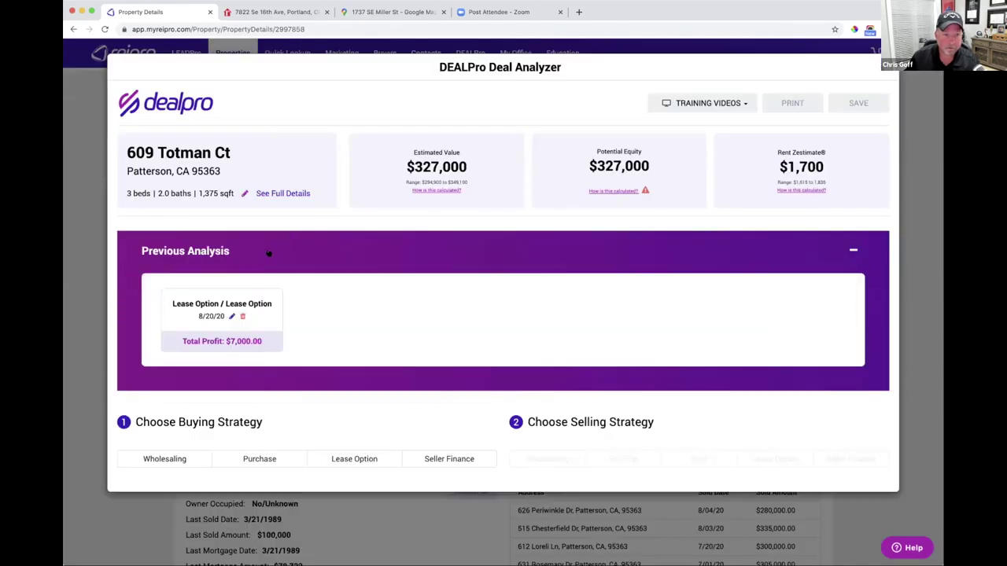
left_click(230, 315)
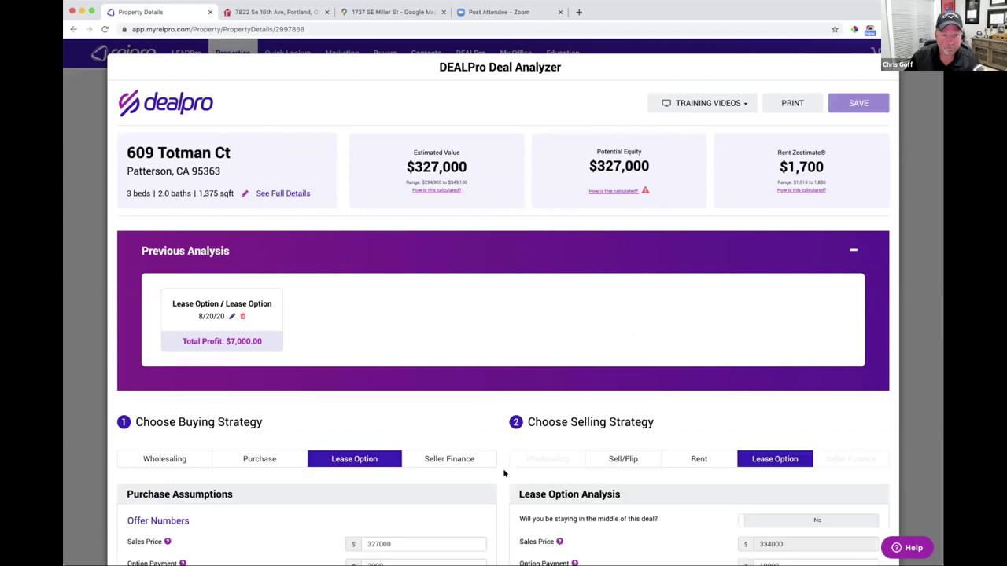
scroll(504, 479, "down", 2)
scroll(504, 479, "down", 4)
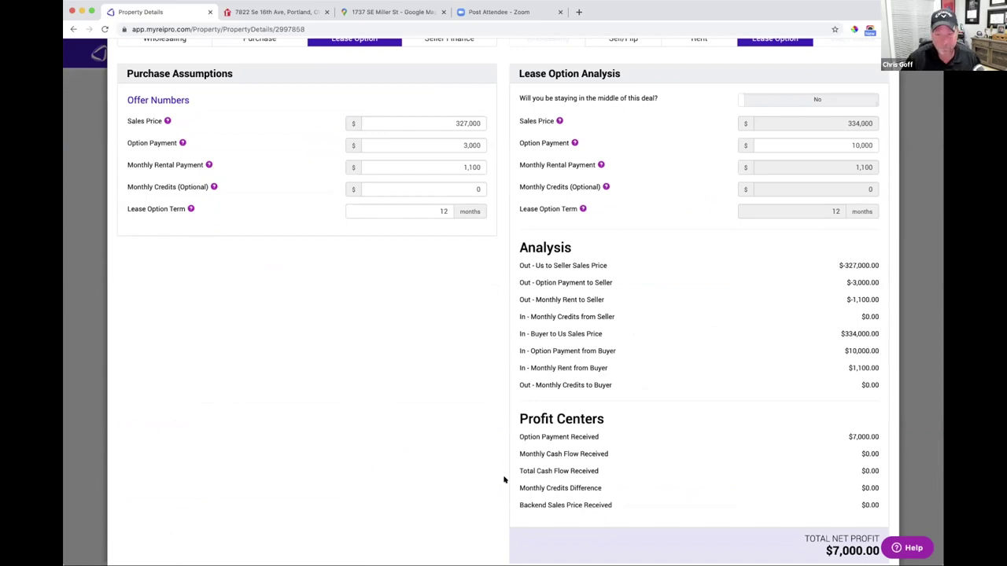
scroll(504, 479, "down", 1)
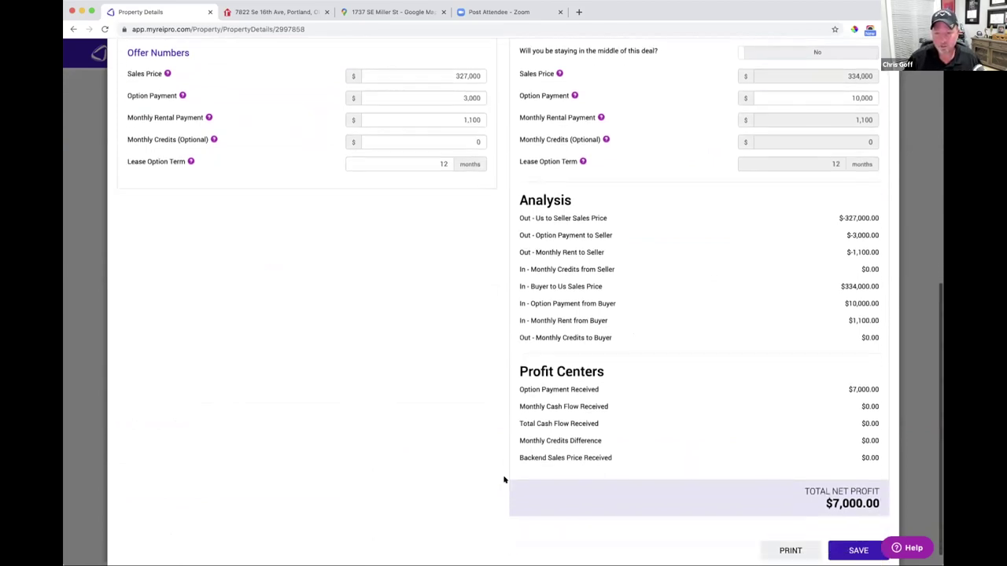
In the purchase assumptions, set the lease option term to 24 months and the sales price to $335,000.
scroll(504, 479, "up", 3)
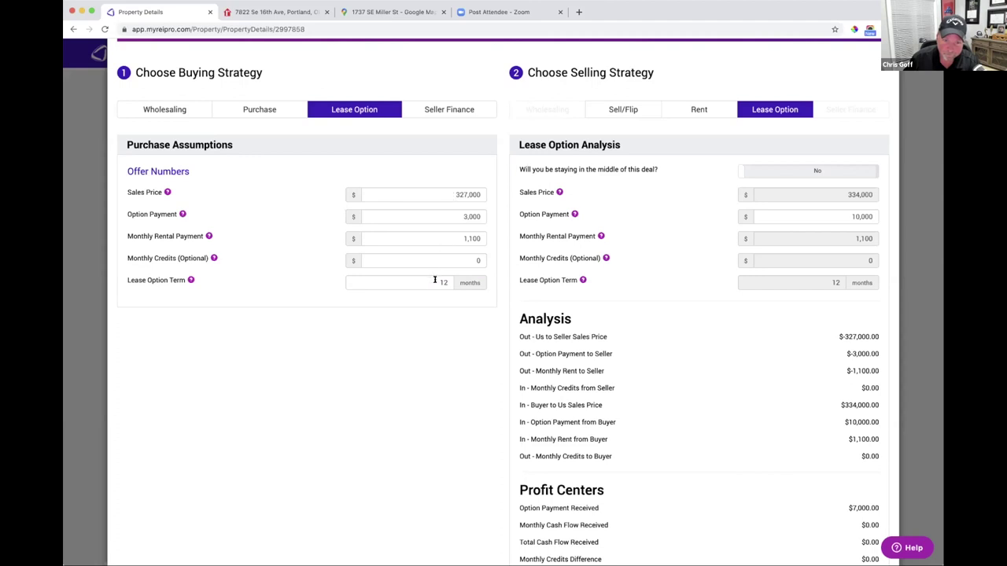
left_click_drag(434, 281, 449, 282)
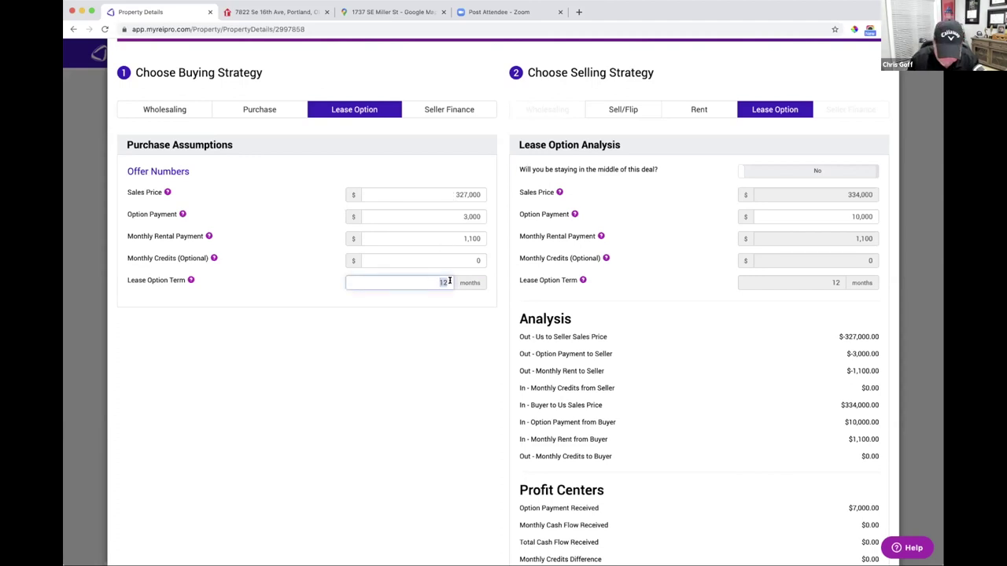
type("24")
left_click_drag(450, 194, 479, 194)
type("335,000")
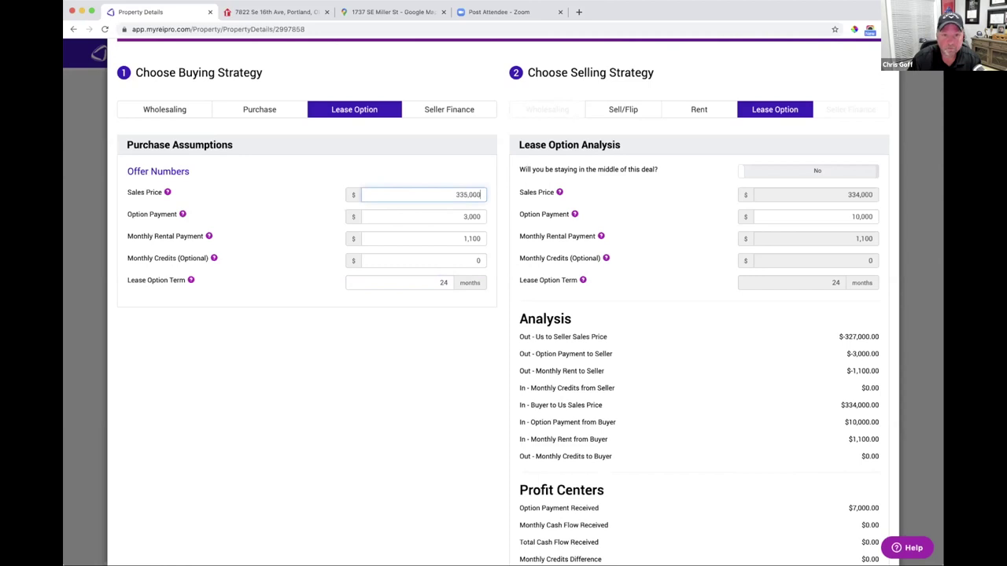
left_click(494, 251)
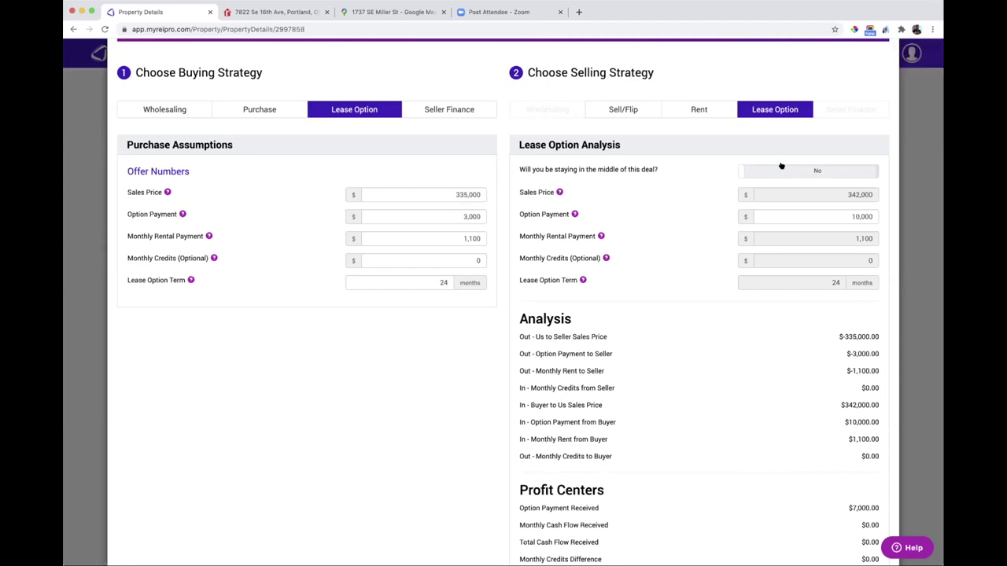
Choose to stay in the middle of the deal, and set the selling side's sales price to $350,000 and monthly rental payment to $1,700.
left_click(865, 172)
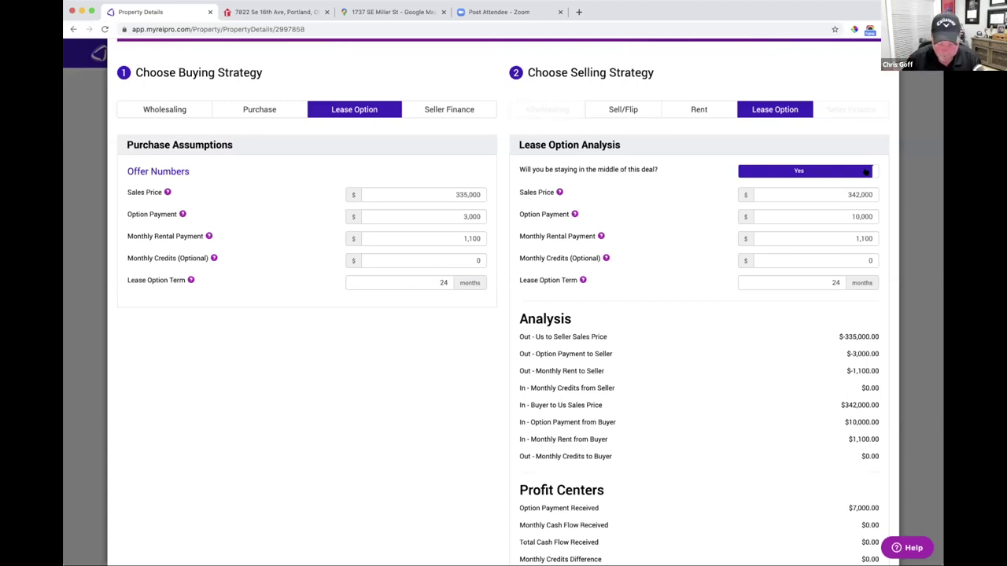
left_click_drag(845, 194, 873, 194)
key("BackSpace")
type("350,000")
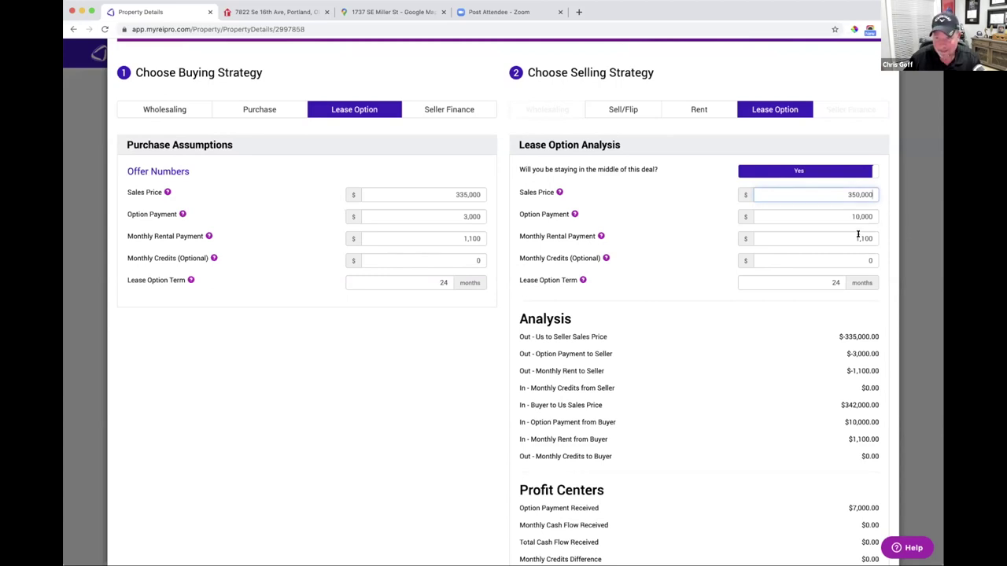
left_click(877, 238)
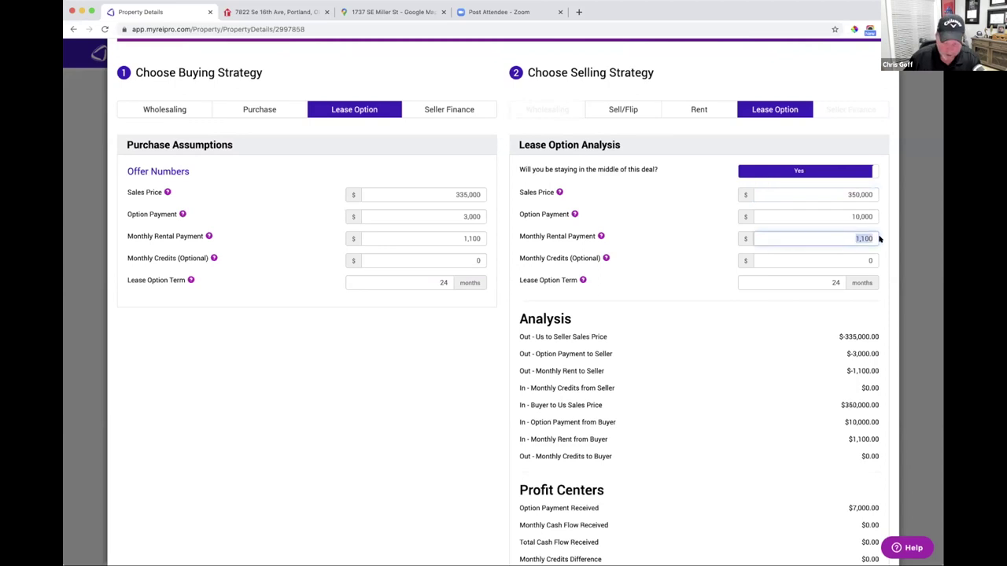
type("17000")
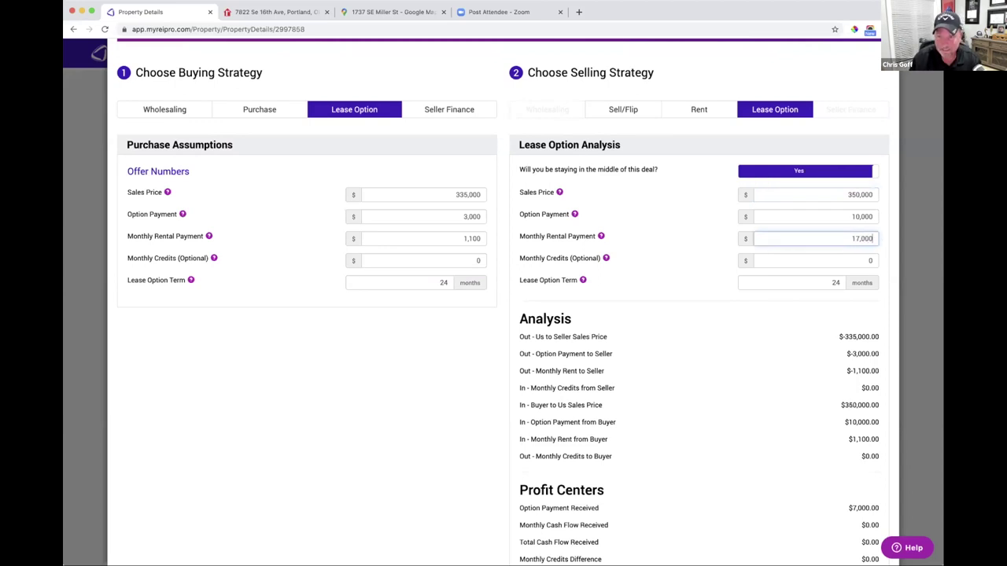
key("BackSpace")
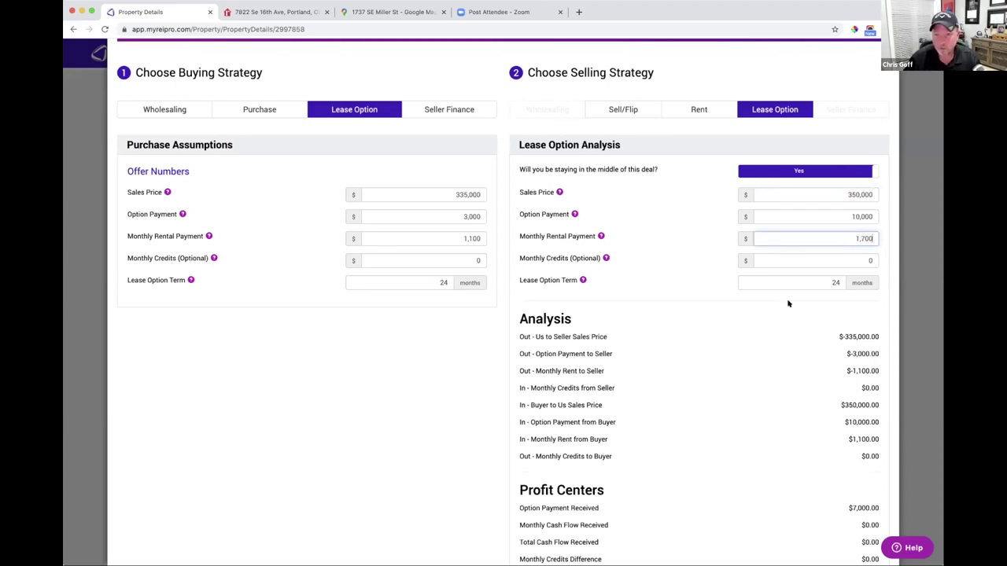
Set the selling side's lease option term to 12 months and highlight the recalculated total net profit.
left_click(783, 316)
left_click(831, 281)
type("12")
left_click(738, 355)
scroll(738, 356, "down", 3)
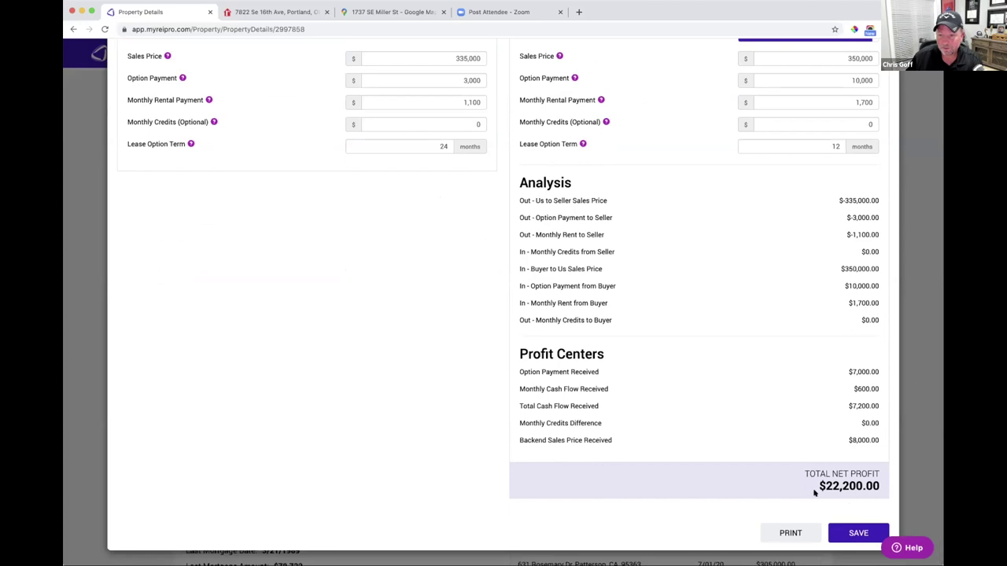
double_click(851, 485)
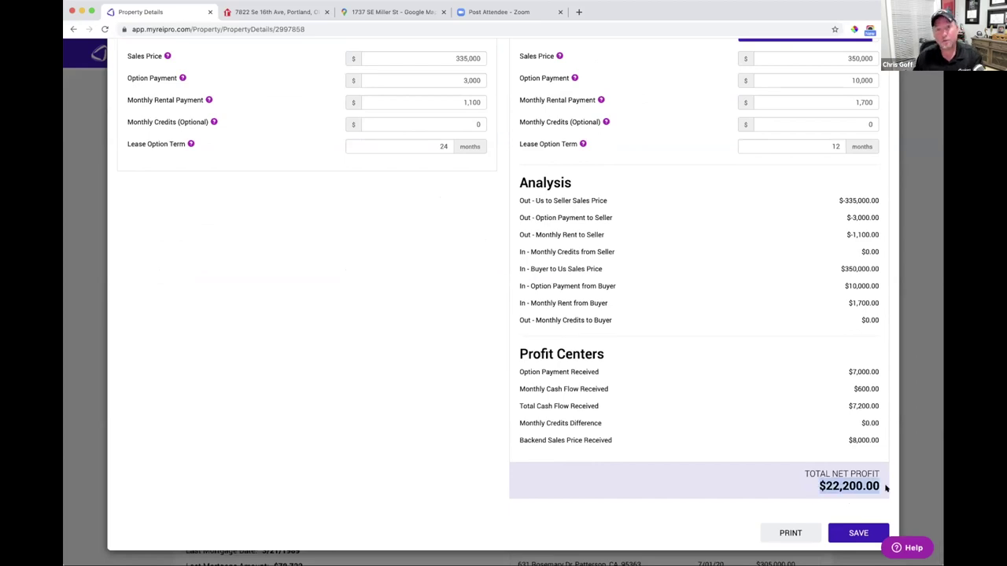